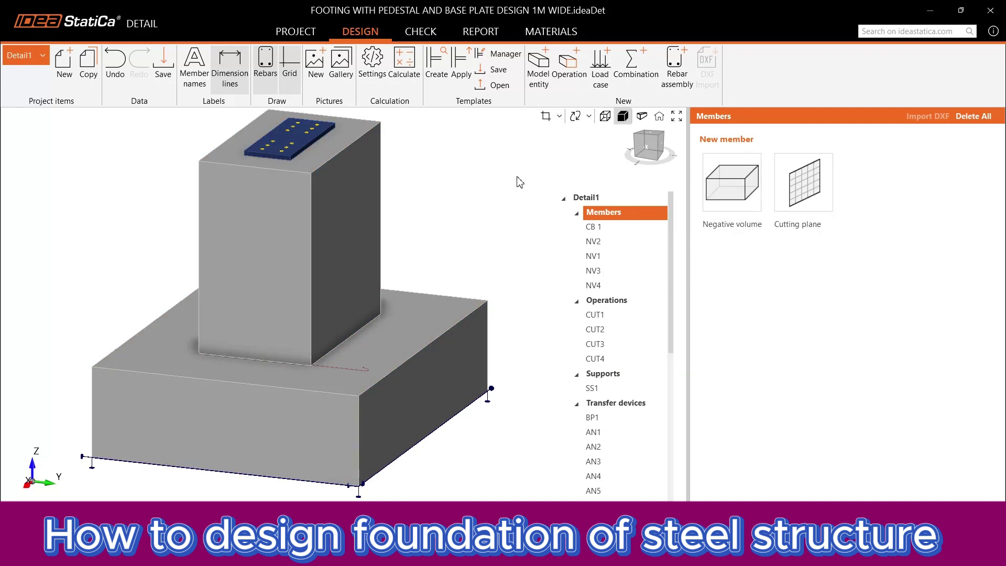
Step: Display the footing and pedestal model as transparent and inspect its reinforcement and anchors
{"action": "left_click", "coordinate": [605, 118]}
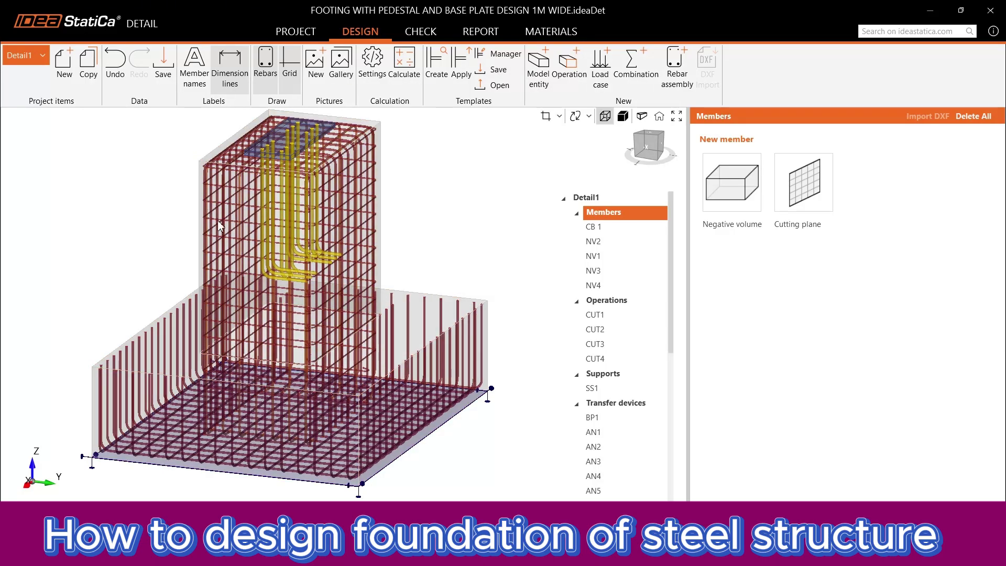
{"action": "scroll", "coordinate": [219, 227], "scroll_direction": "up", "scroll_amount": 5}
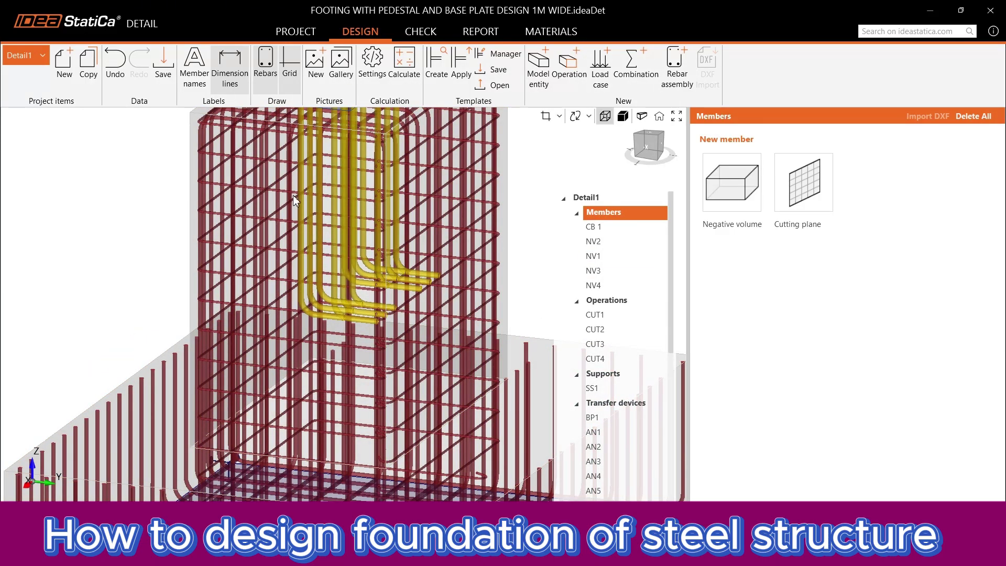
{"action": "scroll", "coordinate": [274, 232], "scroll_direction": "down", "scroll_amount": 5}
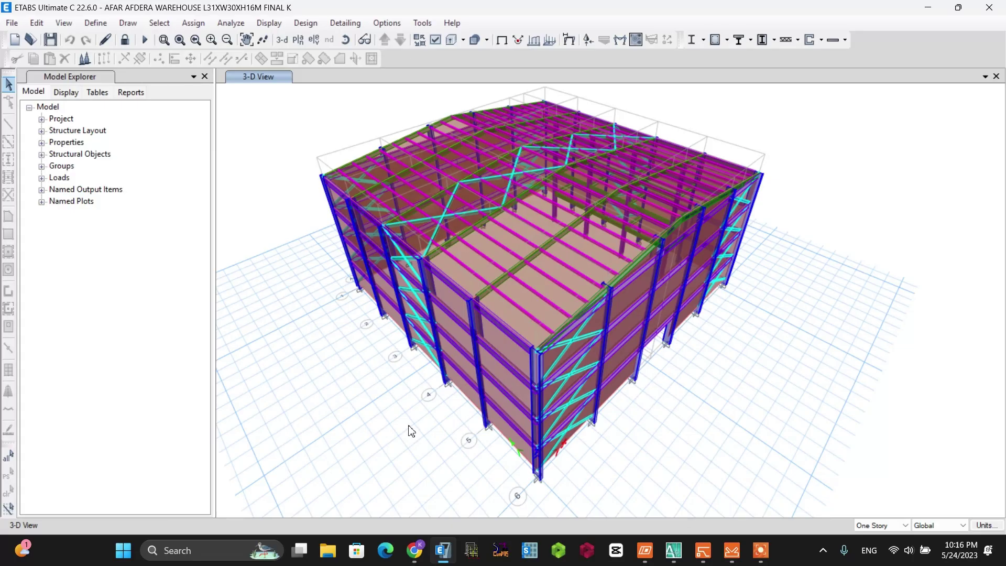
{"action": "scroll", "coordinate": [511, 222], "scroll_direction": "up", "scroll_amount": 2}
{"action": "scroll", "coordinate": [429, 209], "scroll_direction": "down", "scroll_amount": 4}
{"action": "scroll", "coordinate": [428, 209], "scroll_direction": "down", "scroll_amount": 1}
{"action": "scroll", "coordinate": [439, 237], "scroll_direction": "up", "scroll_amount": 2}
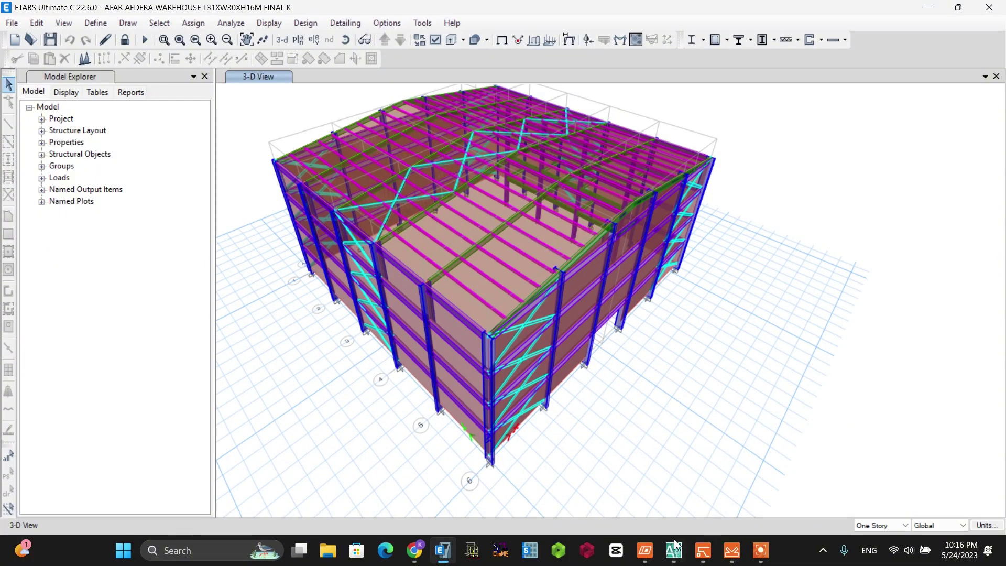
Step: Switch to IDEA StatiCa, start a new steel Connection project and preview the I-section column base plate design with anchors
{"action": "mouse_move", "coordinate": [650, 555]}
{"action": "left_click", "coordinate": [638, 490]}
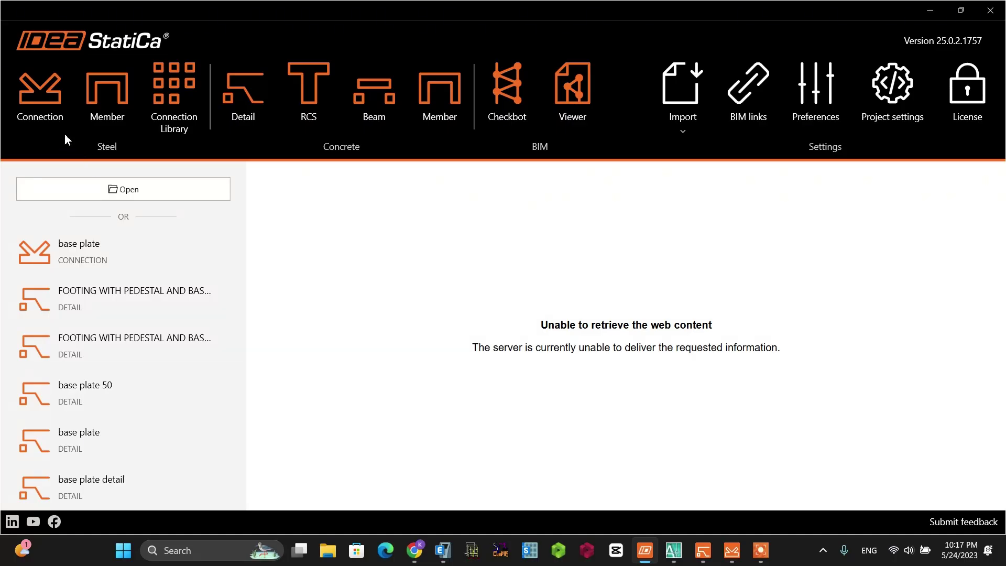
{"action": "left_click", "coordinate": [47, 102]}
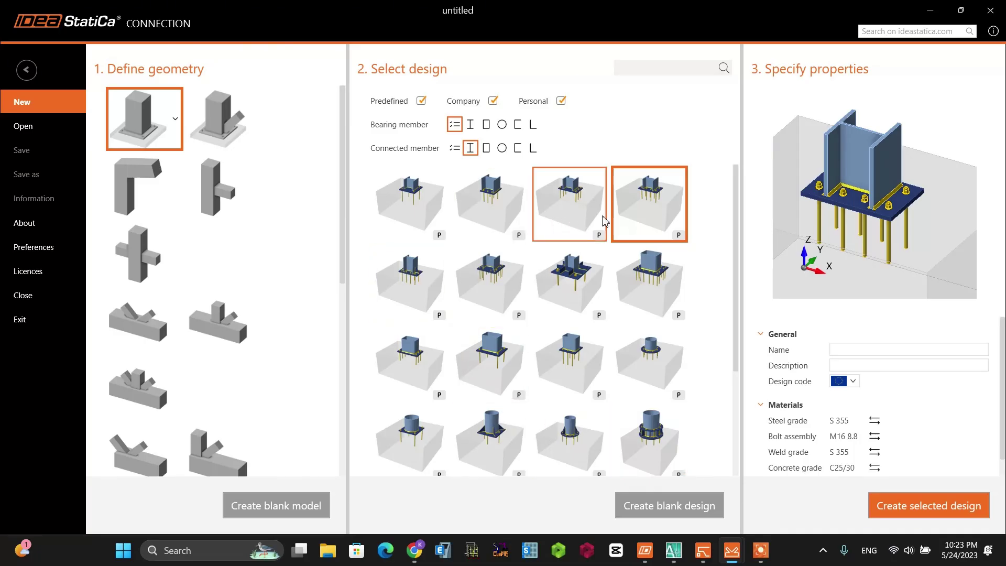
{"action": "right_click_drag", "start_coordinate": [848, 214], "coordinate": [851, 213]}
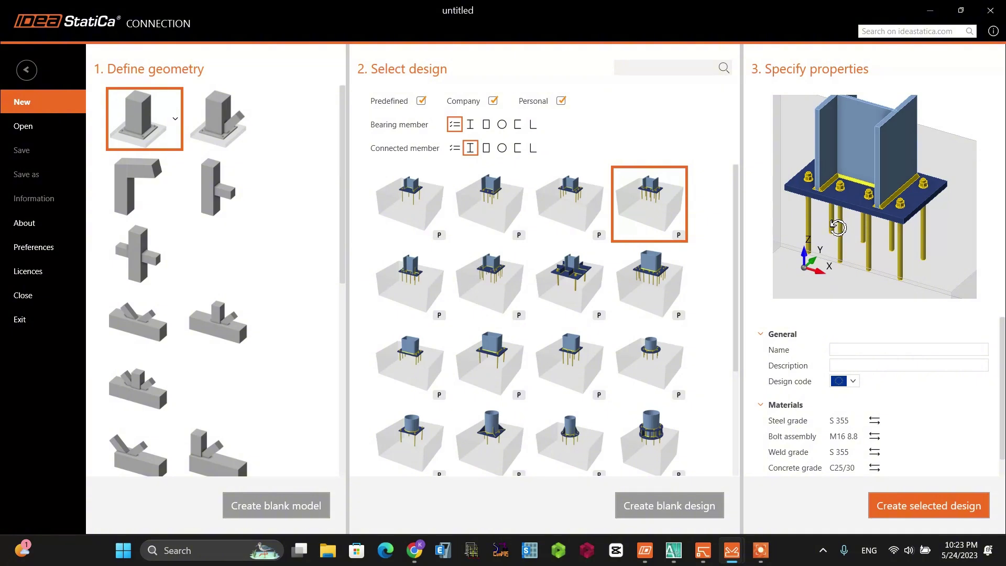
{"action": "scroll", "coordinate": [838, 228], "scroll_direction": "down", "scroll_amount": 2}
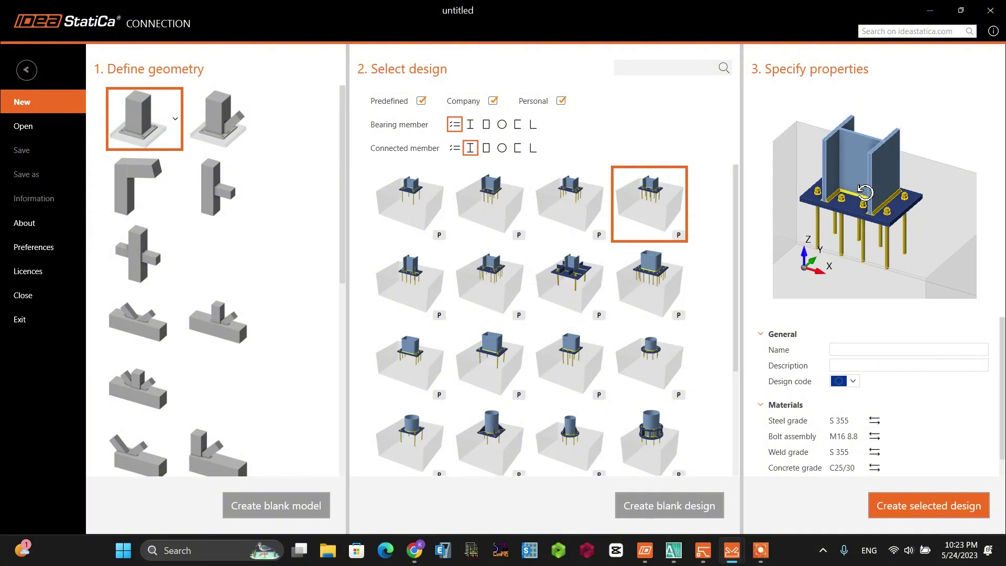
{"action": "scroll", "coordinate": [862, 188], "scroll_direction": "down", "scroll_amount": 3}
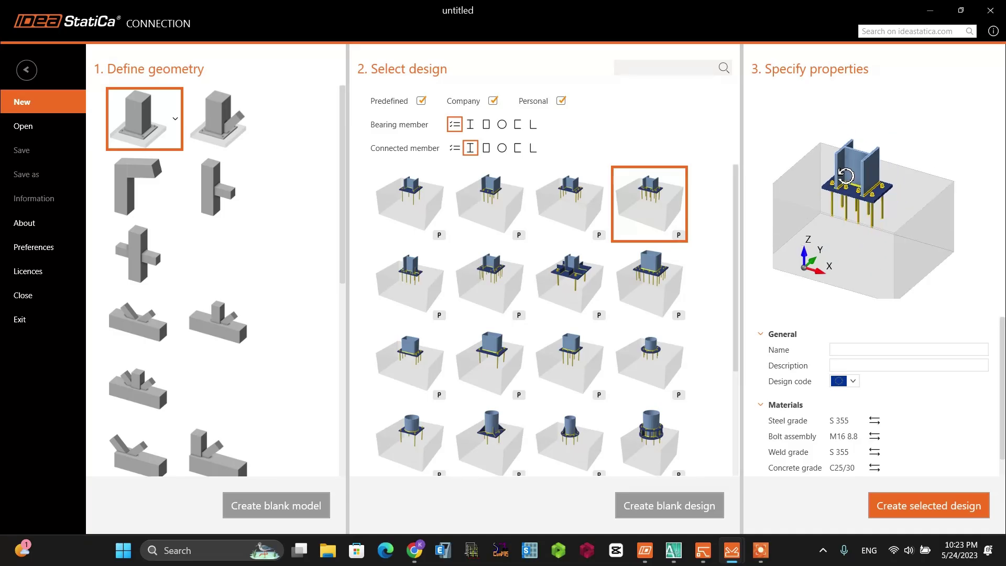
{"action": "scroll", "coordinate": [831, 173], "scroll_direction": "up", "scroll_amount": 1}
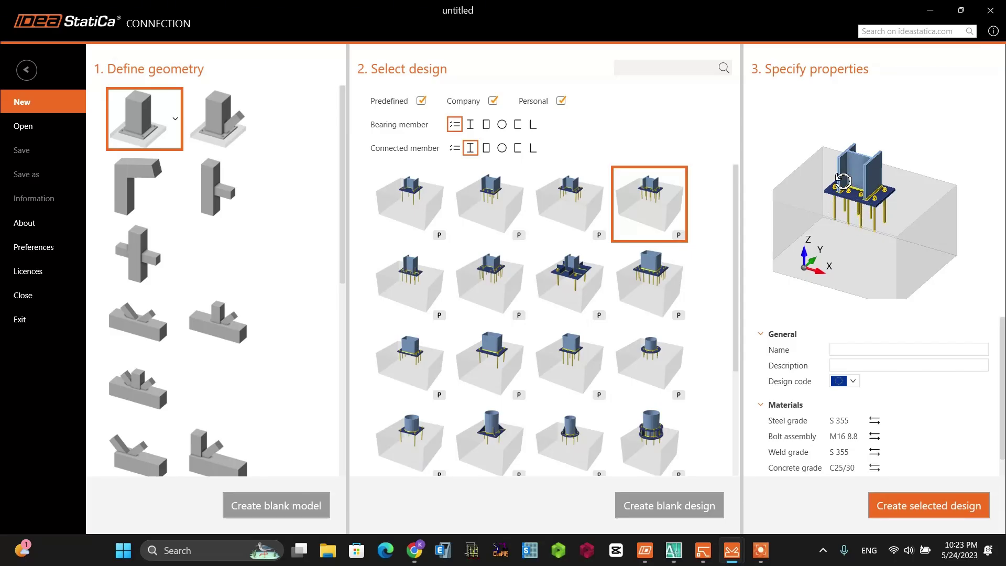
Step: Name the design BASE PLATE DESIGN 1, enter the description HHH and choose the European design code
{"action": "left_click", "coordinate": [856, 348]}
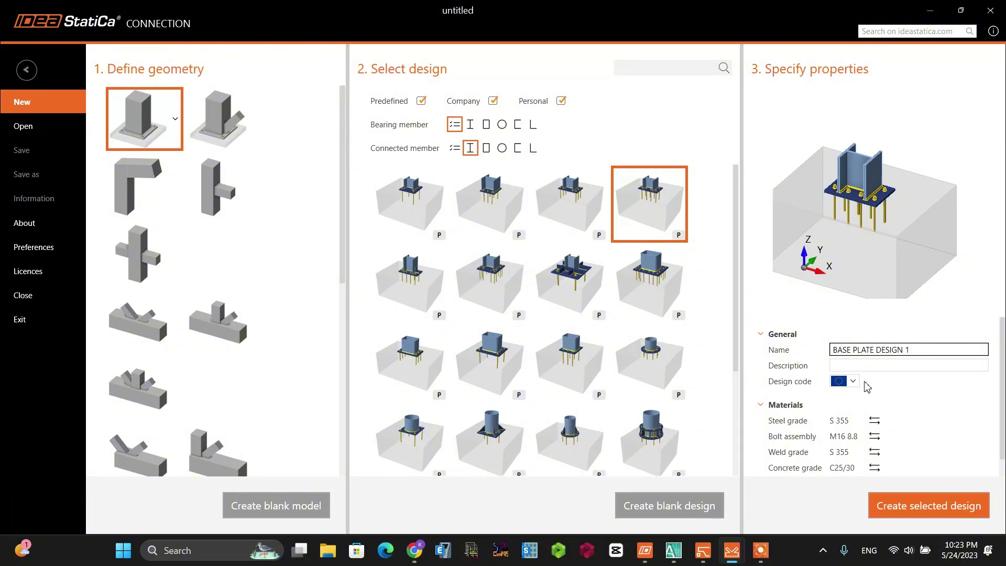
{"action": "left_click", "coordinate": [869, 366]}
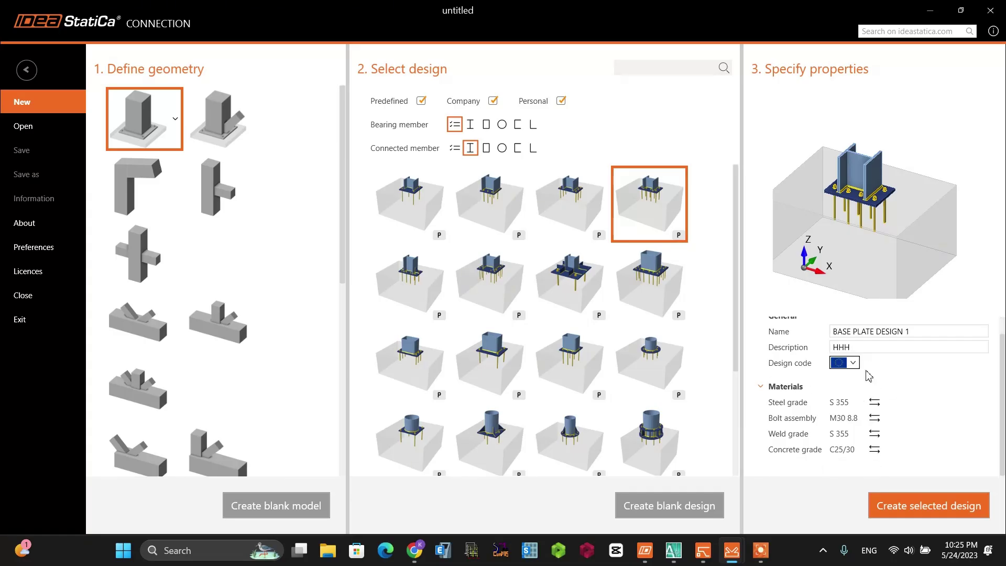
{"action": "left_click", "coordinate": [853, 362]}
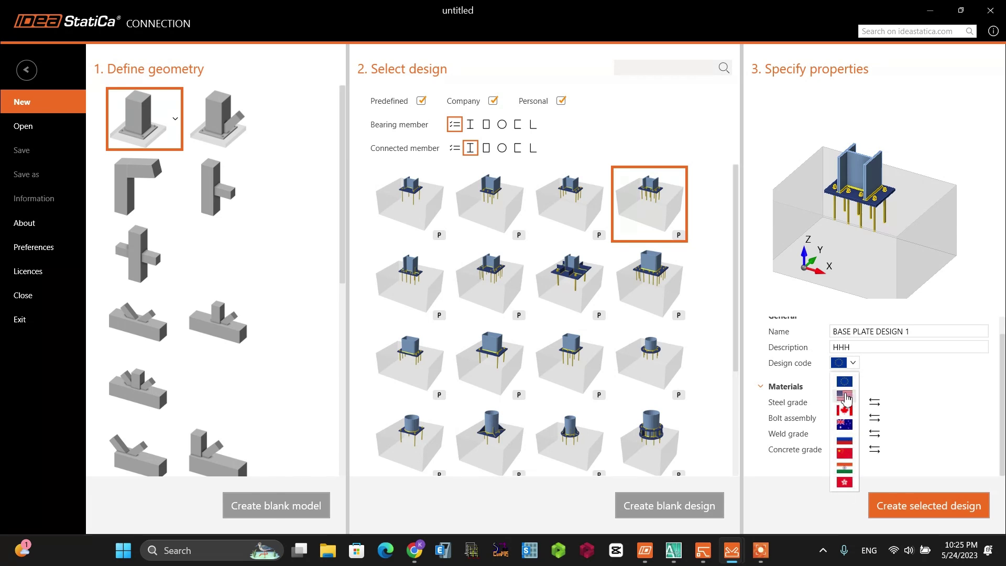
{"action": "left_click", "coordinate": [846, 385]}
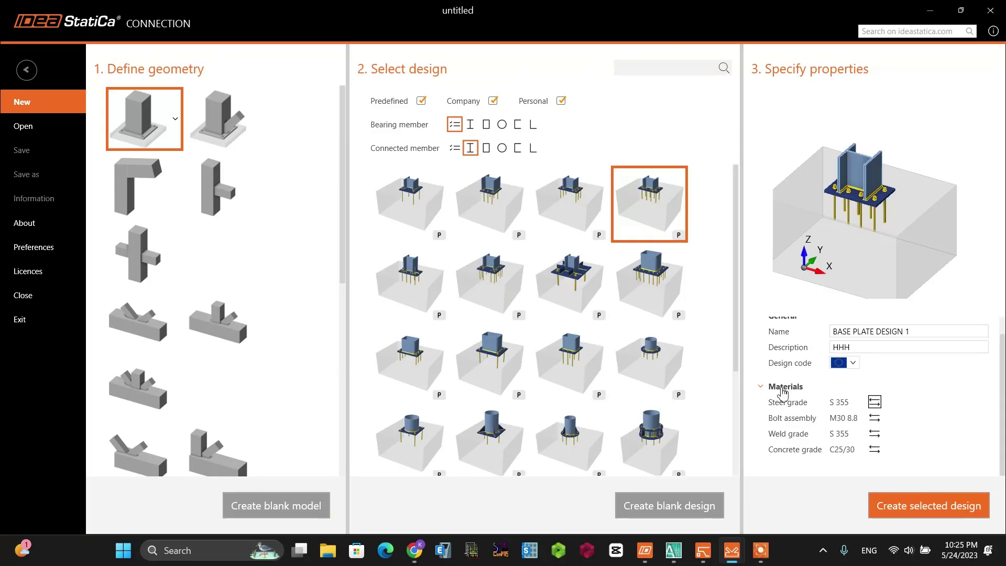
Step: Choose steel grade S 355, bolt assembly M30 8.8 and concrete grade C25/30, and create the selected base plate design
{"action": "left_click", "coordinate": [875, 406]}
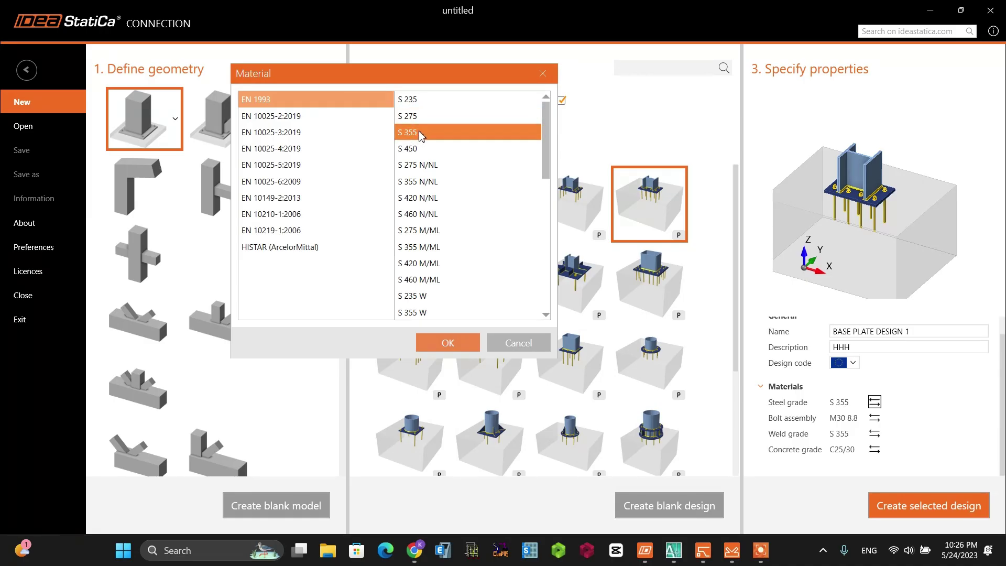
{"action": "left_click", "coordinate": [455, 346]}
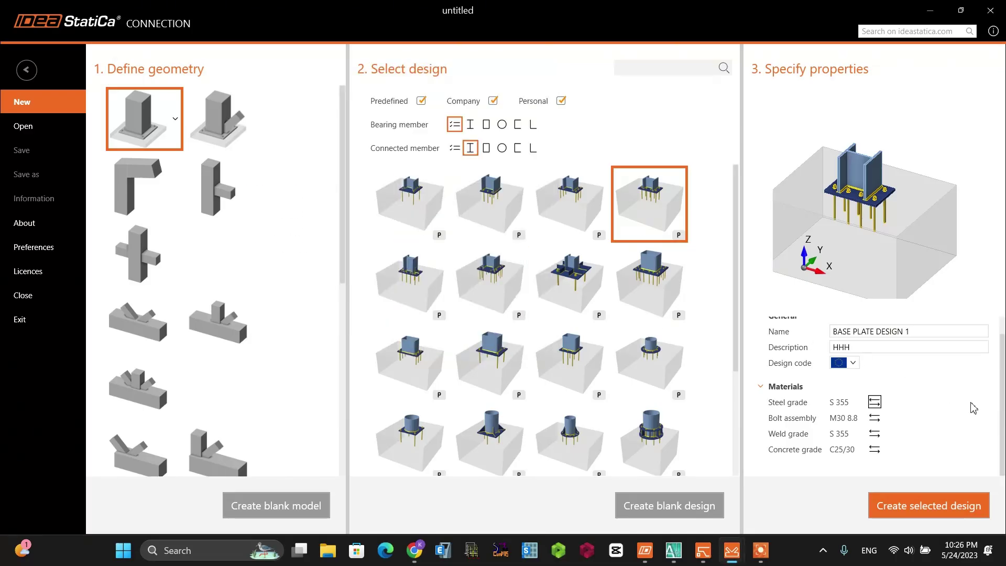
{"action": "left_click", "coordinate": [873, 425]}
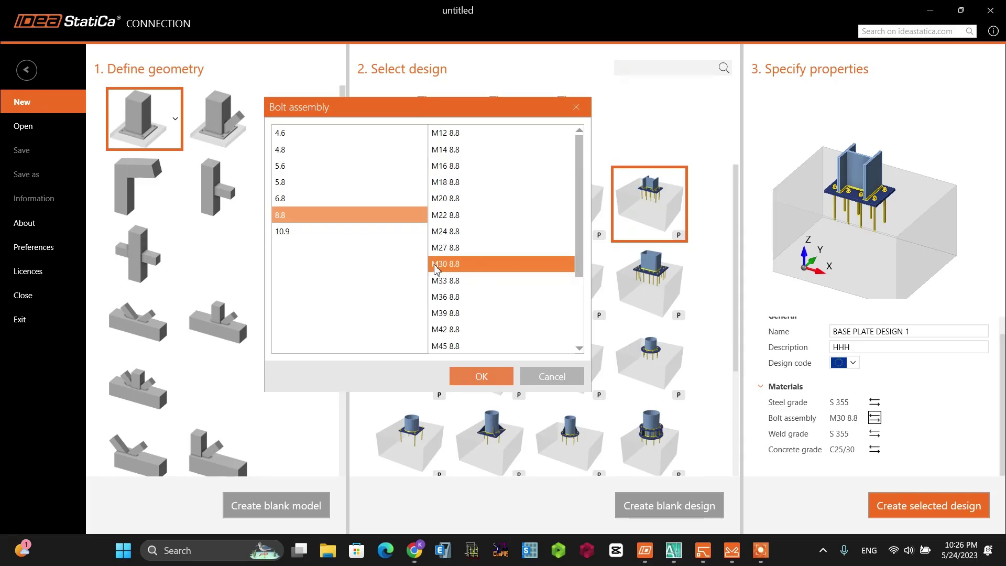
{"action": "left_click", "coordinate": [481, 377]}
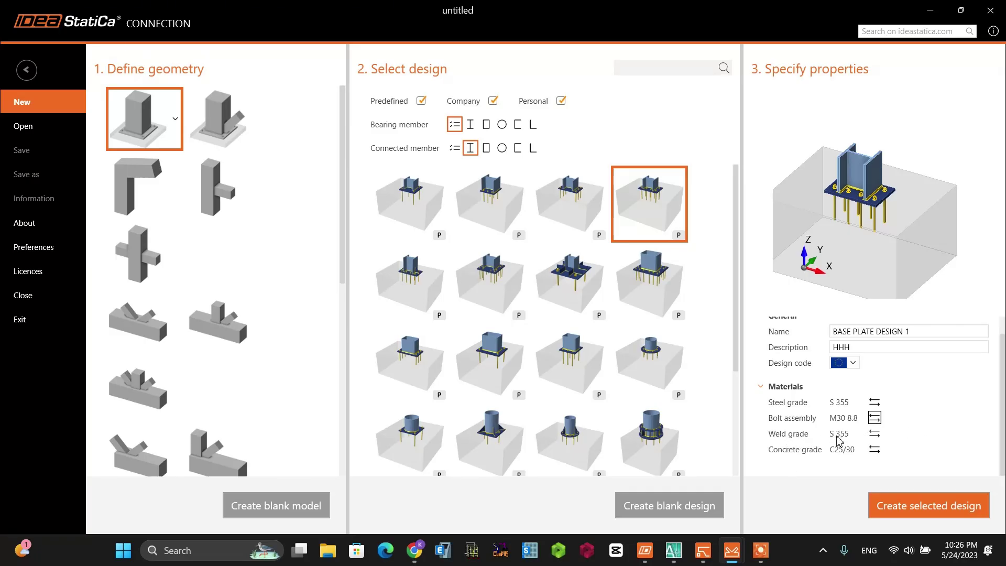
{"action": "left_click", "coordinate": [875, 449]}
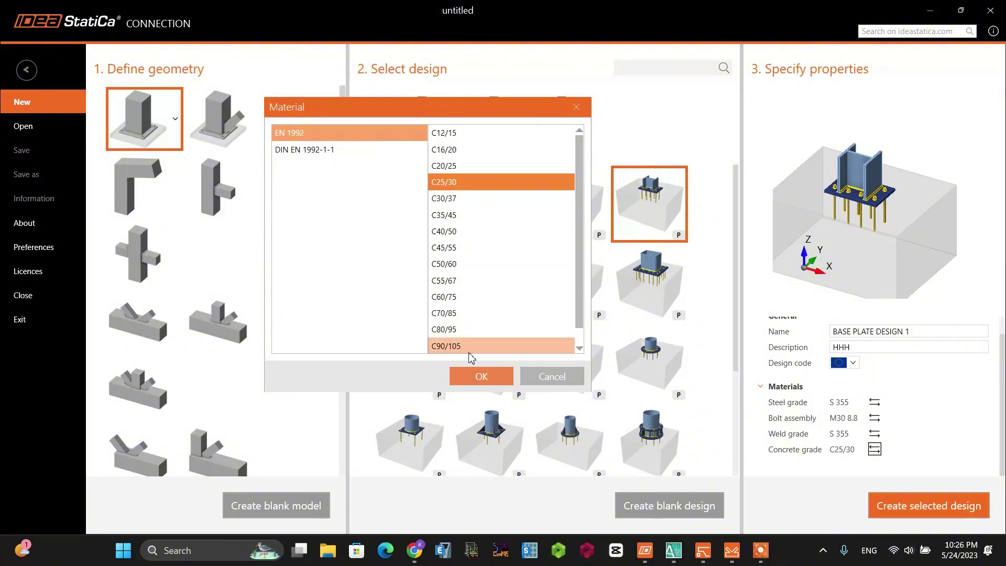
{"action": "left_click", "coordinate": [481, 378]}
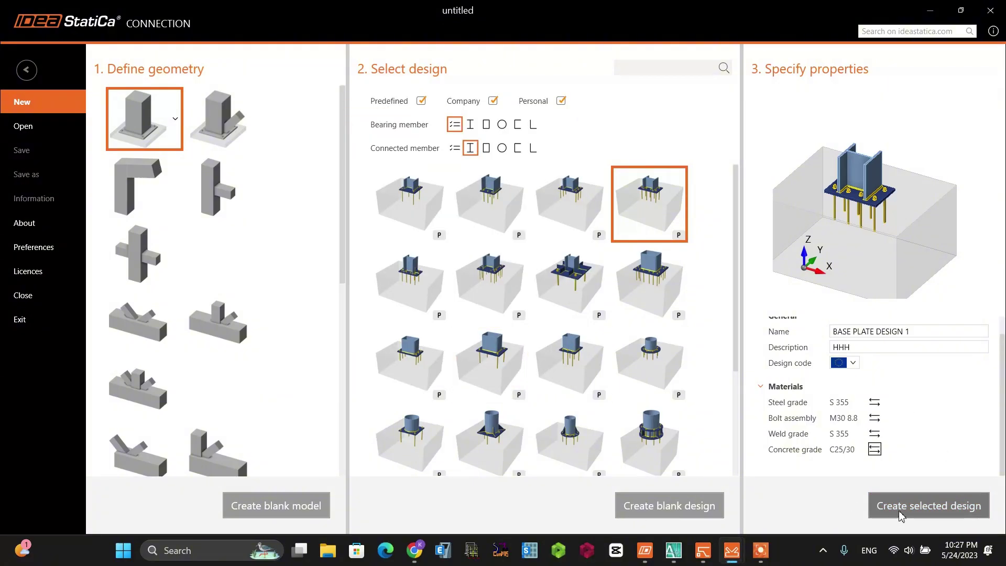
{"action": "left_click", "coordinate": [924, 511]}
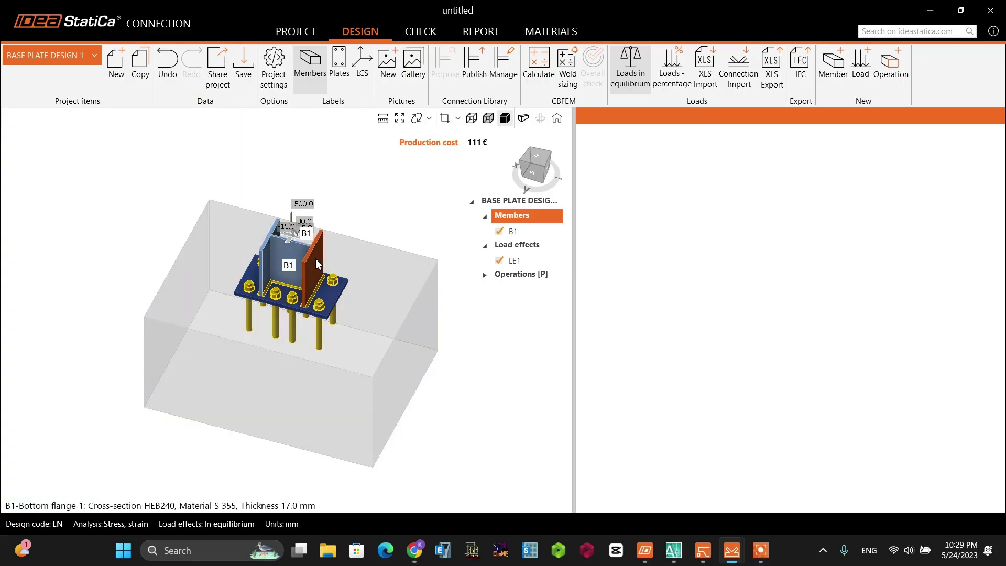
Step: Assign a new rolled I cross-section of shape IPE750X196 to column member B1
{"action": "left_click", "coordinate": [508, 231]}
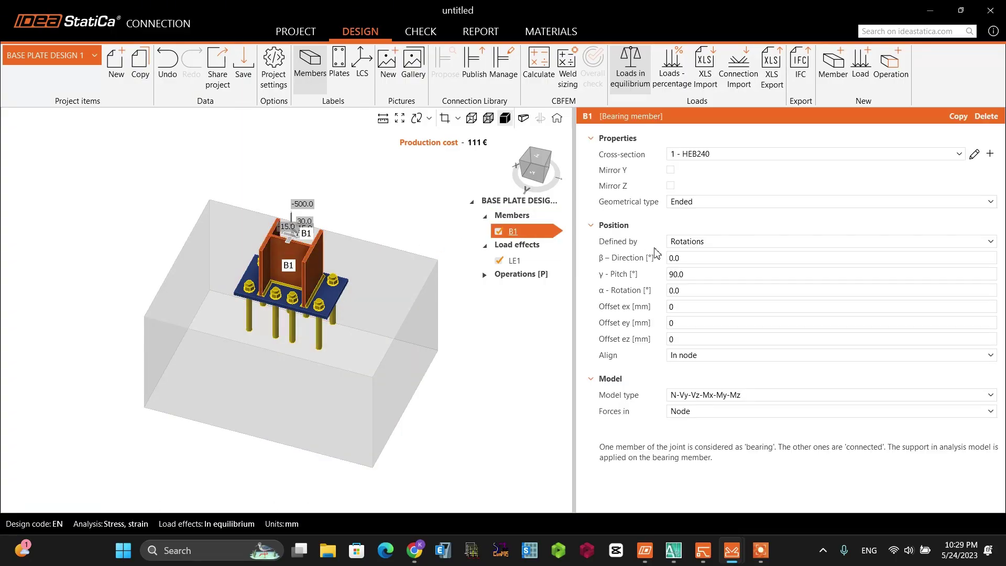
{"action": "left_click", "coordinate": [989, 153]}
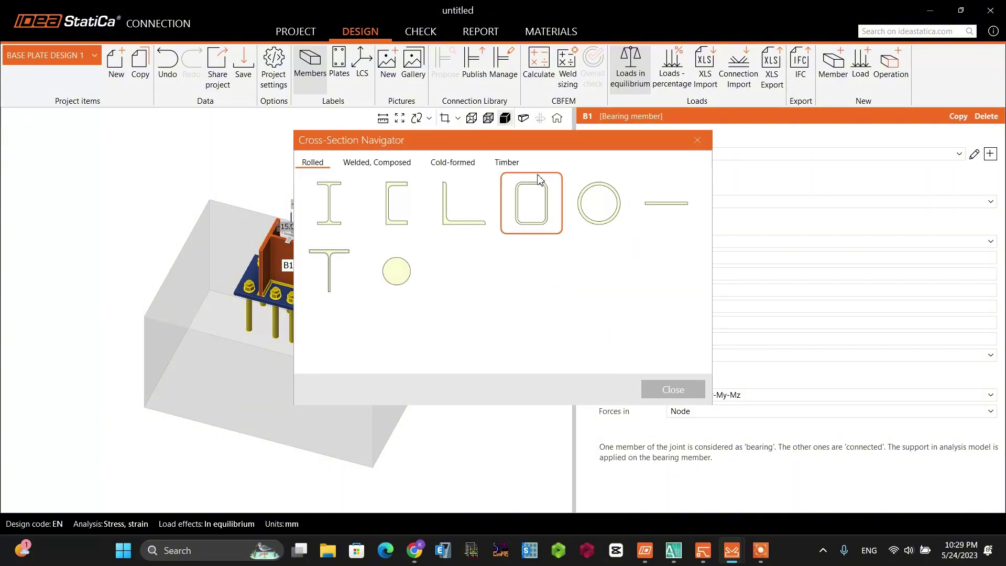
{"action": "left_click_drag", "start_coordinate": [491, 133], "coordinate": [514, 131]}
{"action": "left_click", "coordinate": [355, 199]}
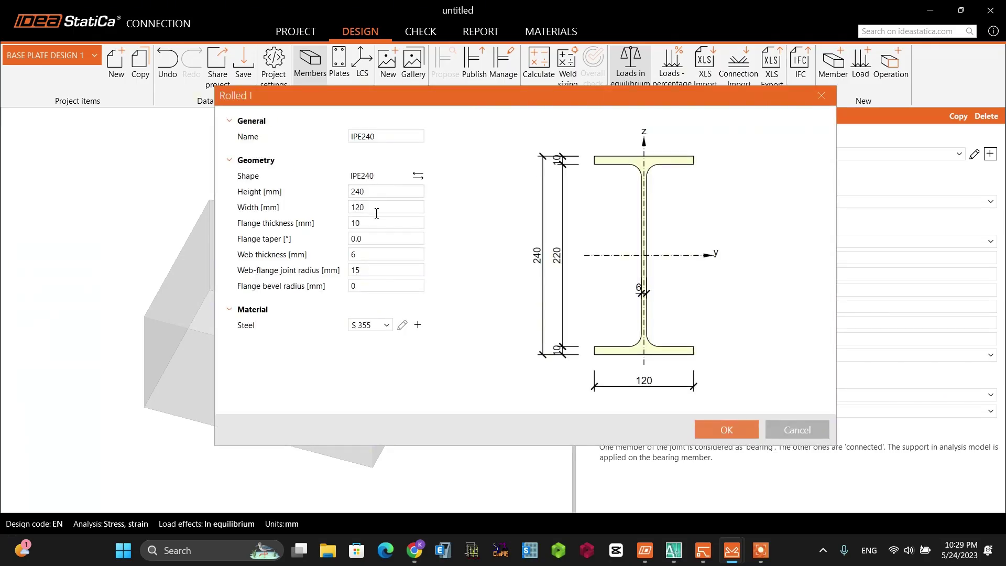
{"action": "left_click", "coordinate": [417, 176]}
{"action": "scroll", "coordinate": [568, 244], "scroll_direction": "down", "scroll_amount": 10}
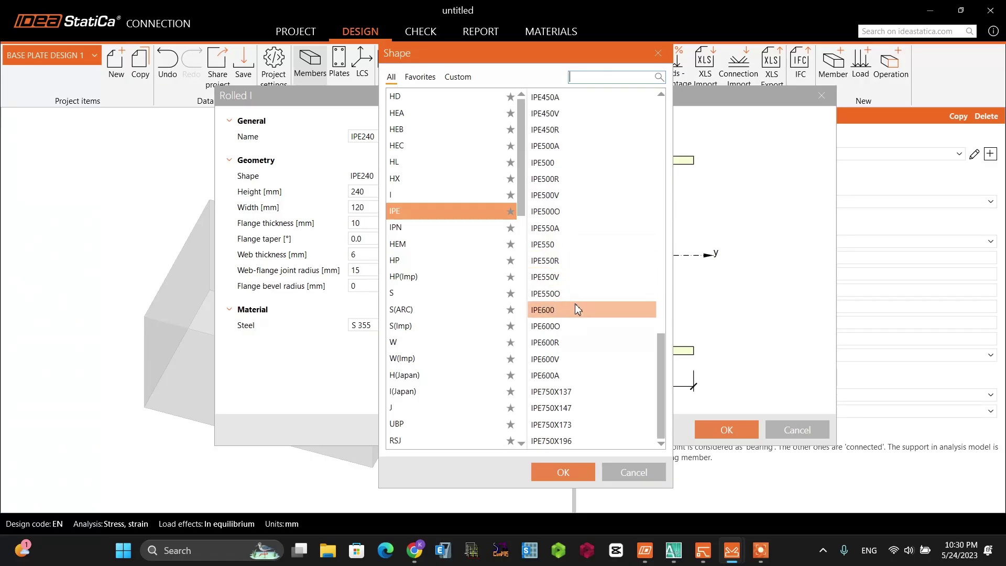
{"action": "left_click", "coordinate": [551, 442]}
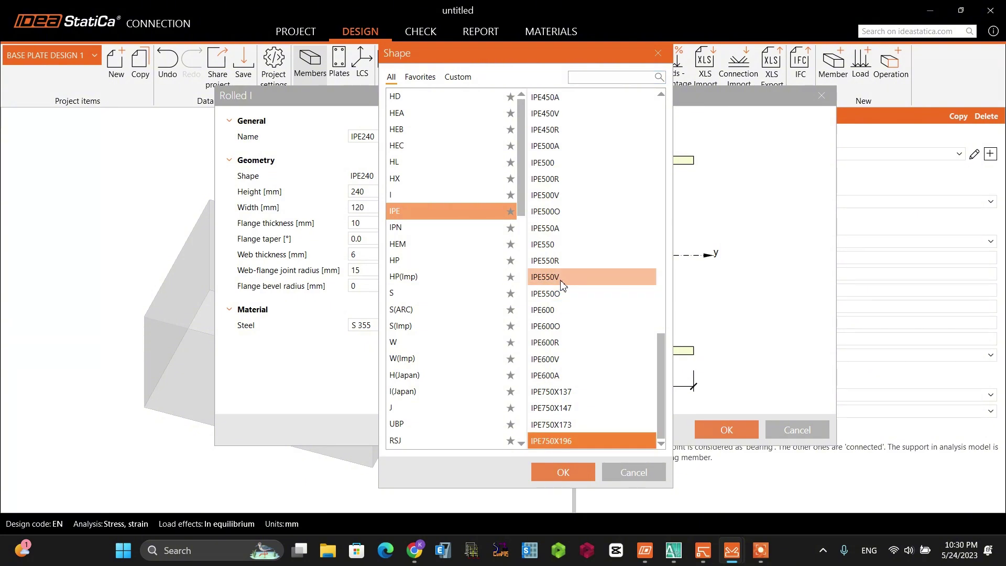
{"action": "left_click", "coordinate": [564, 473]}
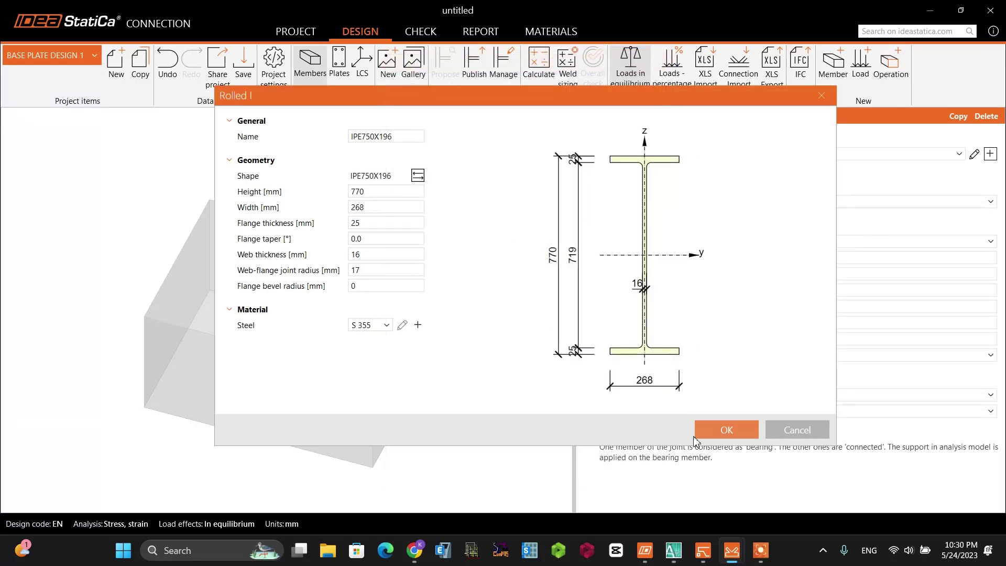
{"action": "left_click", "coordinate": [723, 436]}
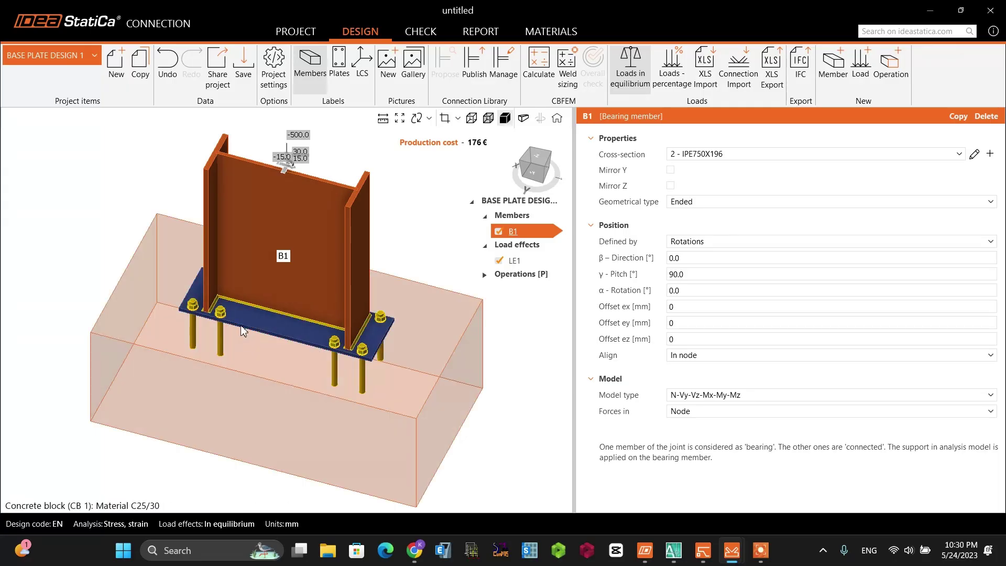
{"action": "scroll", "coordinate": [260, 341], "scroll_direction": "up", "scroll_amount": 2}
{"action": "scroll", "coordinate": [260, 341], "scroll_direction": "down", "scroll_amount": 2}
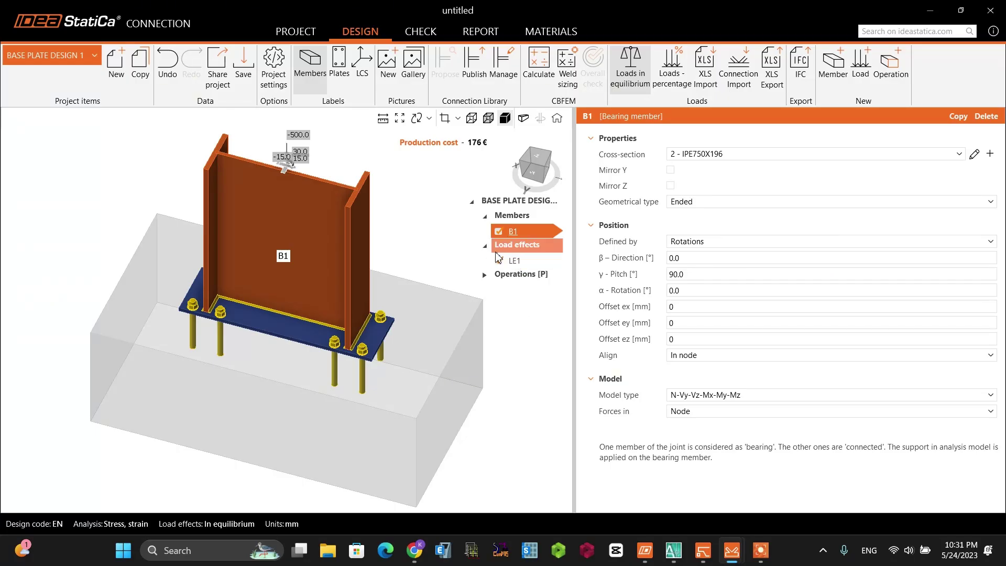
Step: Set load effect LE1 on member B1 to N -400 kN, Vy 0 kN, Vz 0 kN and Mx -20 kNm
{"action": "left_click", "coordinate": [559, 264]}
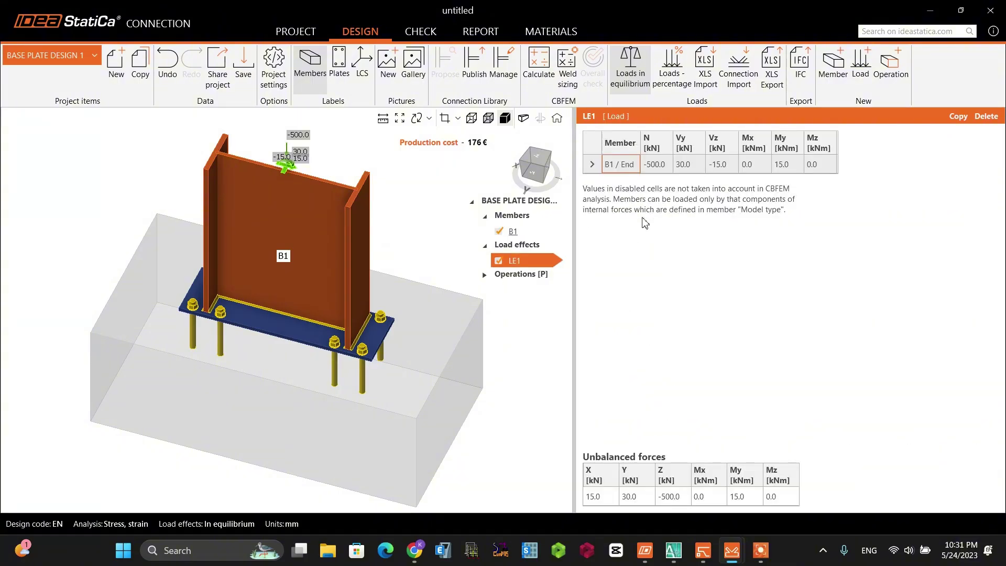
{"action": "double_click", "coordinate": [653, 164]}
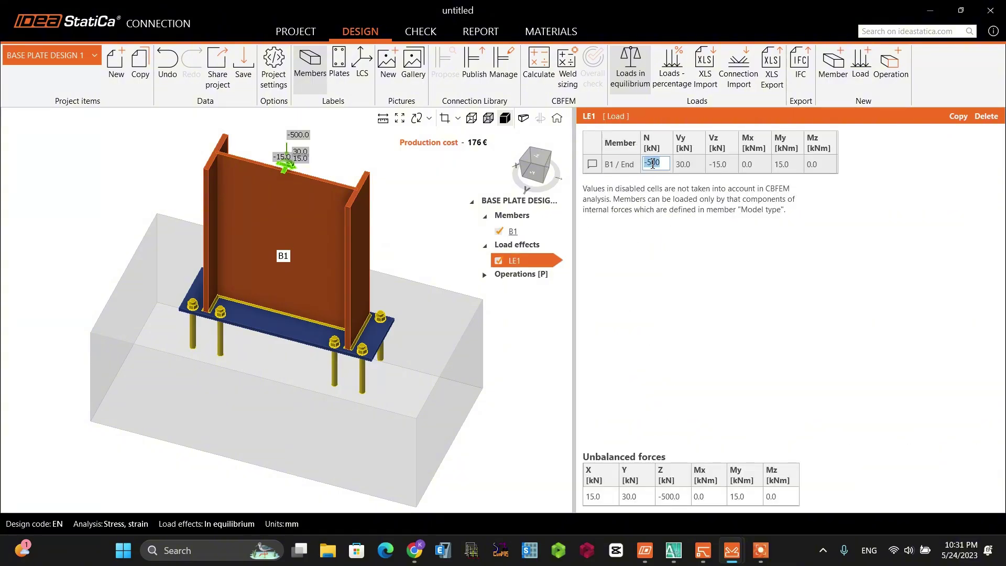
{"action": "left_click", "coordinate": [652, 164]}
{"action": "type", "text": "4"}
{"action": "double_click", "coordinate": [691, 163]}
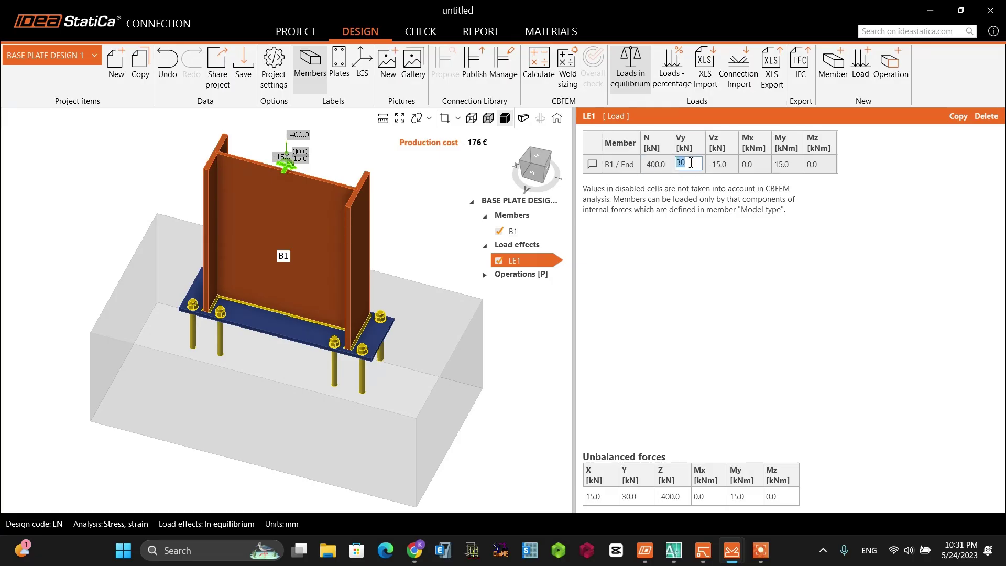
{"action": "type", "text": "0"}
{"action": "double_click", "coordinate": [717, 166]}
{"action": "type", "text": "0"}
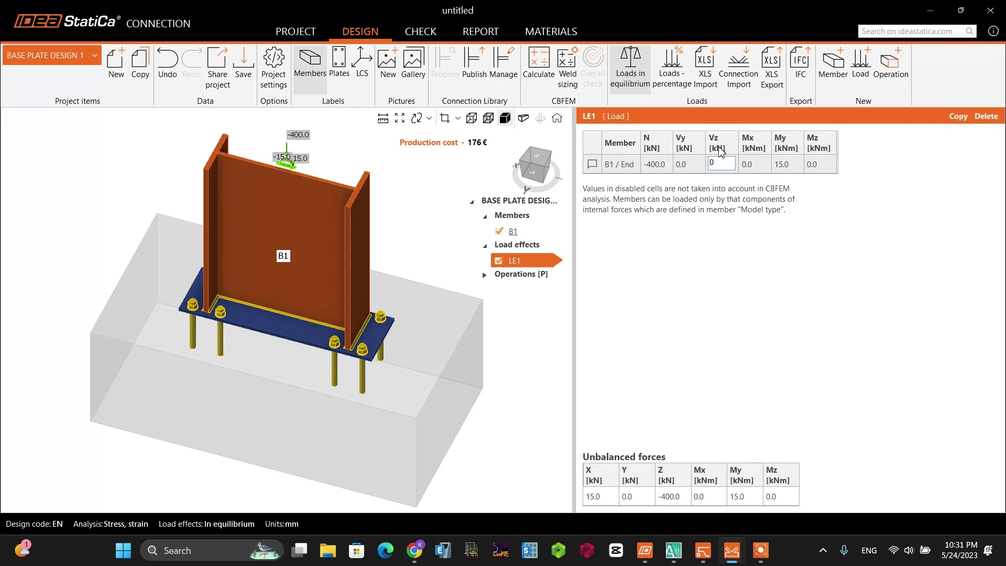
{"action": "double_click", "coordinate": [752, 163]}
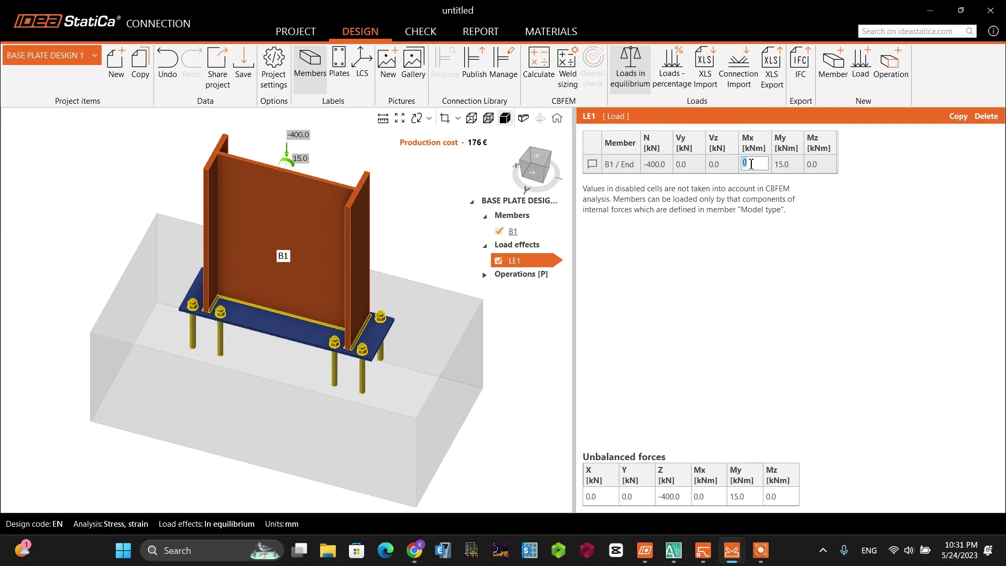
{"action": "type", "text": "20"}
{"action": "key", "text": "Return"}
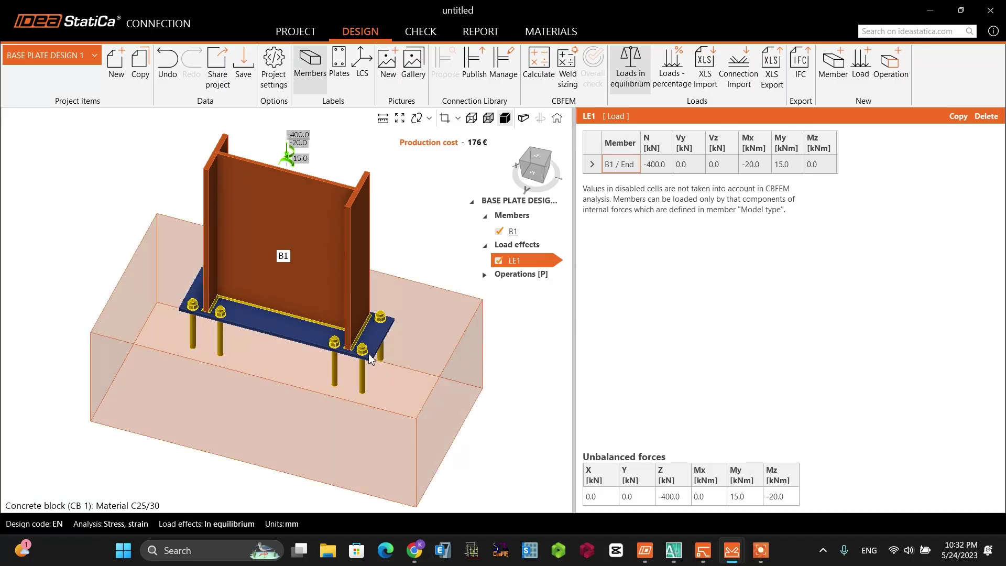
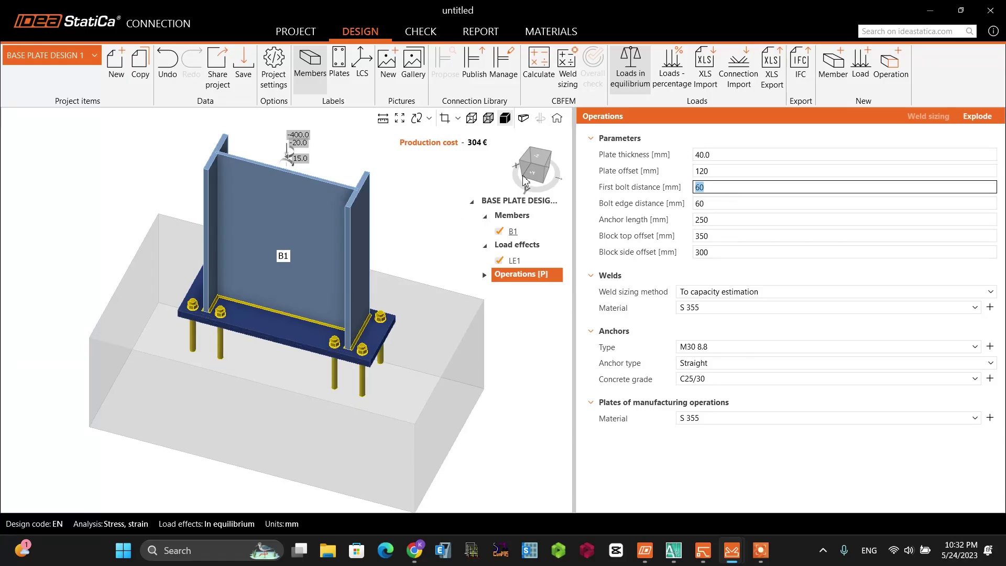
Step: Set the plate offset in the base plate template to 150 mm
{"action": "left_click_drag", "start_coordinate": [537, 164], "coordinate": [534, 172]}
{"action": "left_click", "coordinate": [534, 172]}
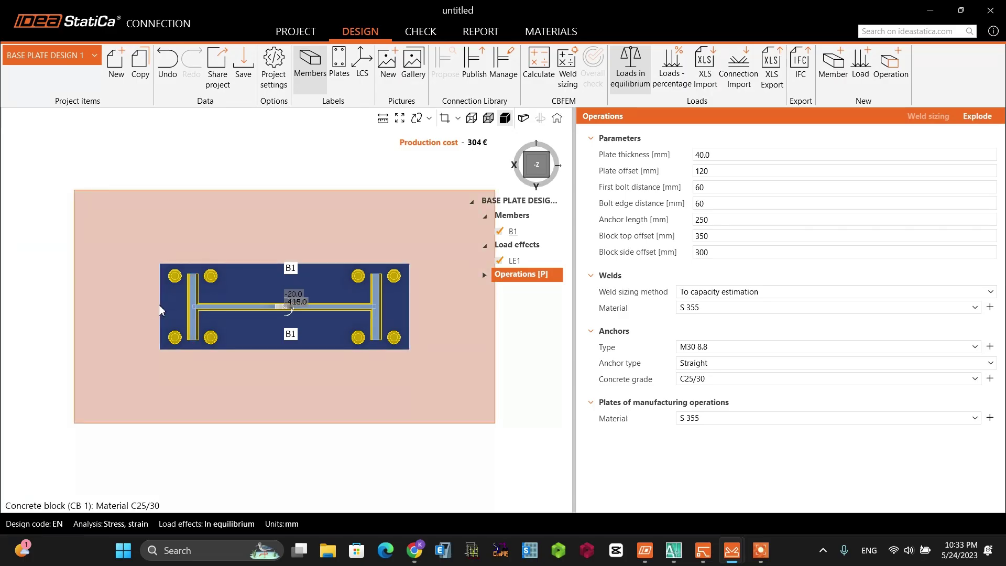
{"action": "double_click", "coordinate": [705, 172]}
{"action": "left_click", "coordinate": [707, 172]}
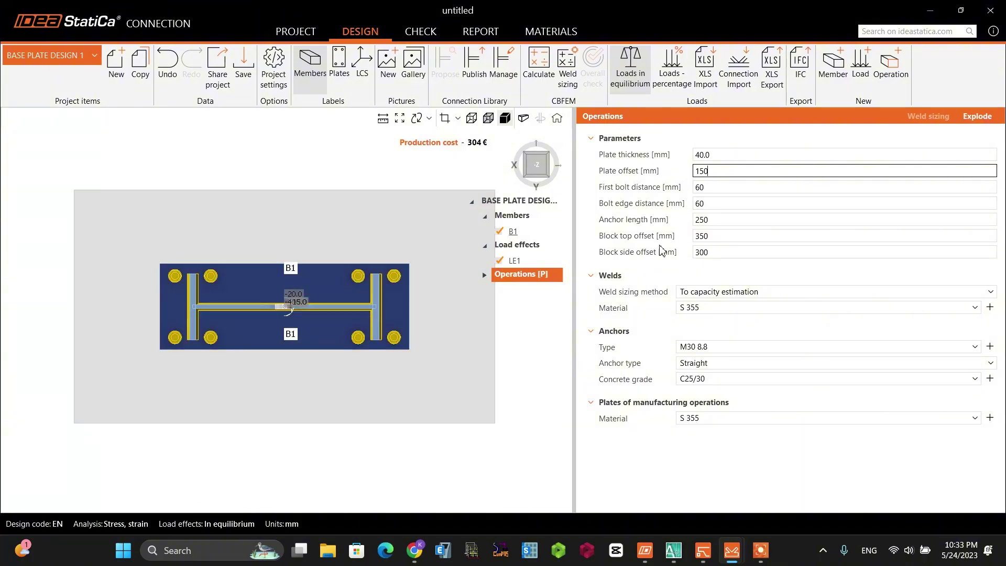
{"action": "left_click", "coordinate": [648, 226]}
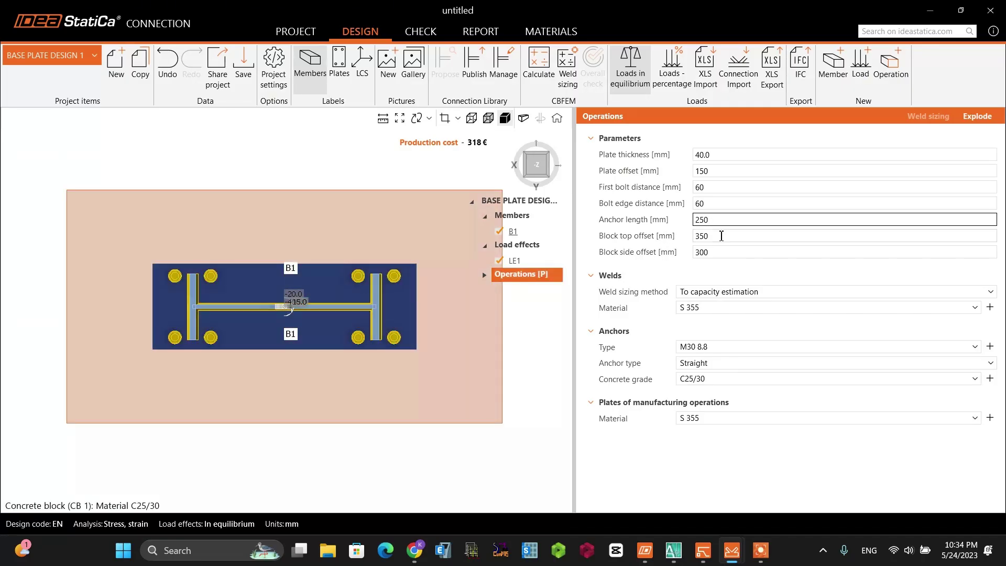
Step: Set both the block top offset and the block side offset to 1000 mm
{"action": "key", "text": "Tab"}
{"action": "type", "text": "1"}
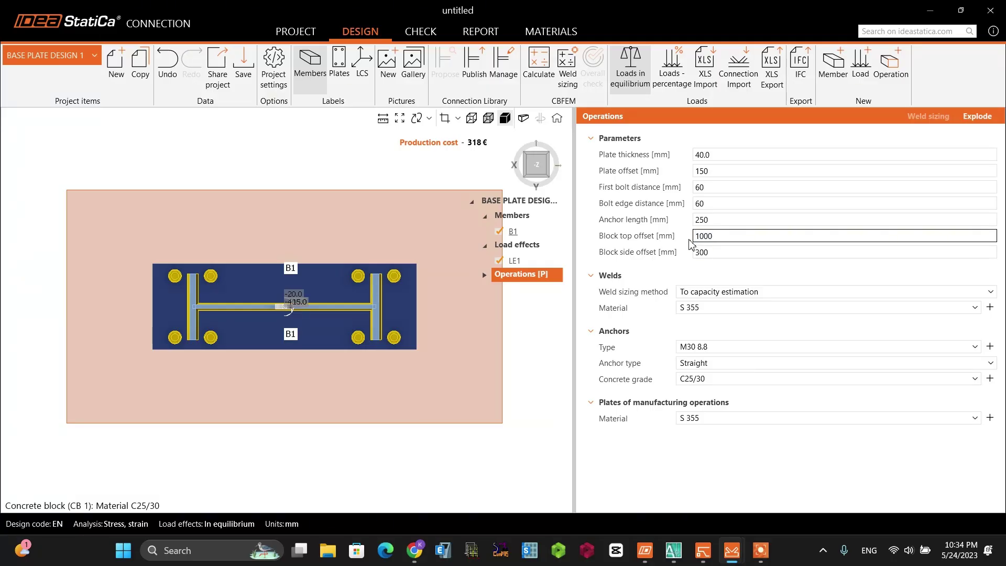
{"action": "left_click", "coordinate": [716, 254]}
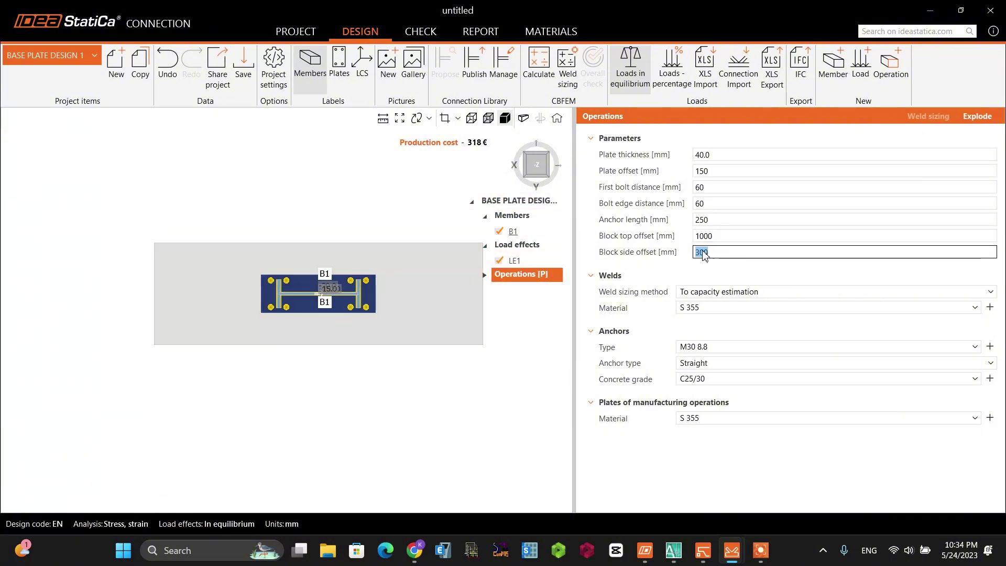
{"action": "type", "text": "1000"}
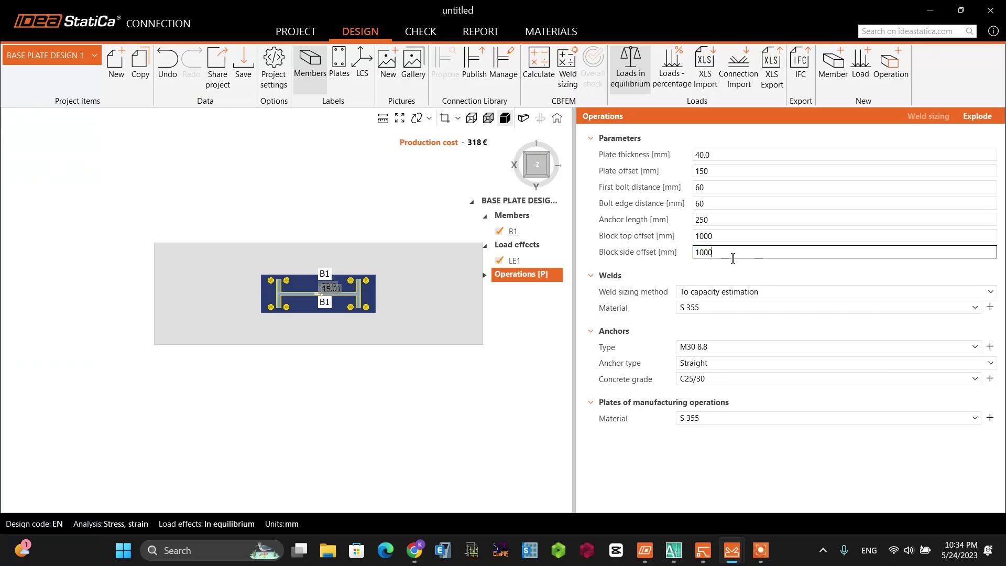
{"action": "left_click", "coordinate": [721, 236]}
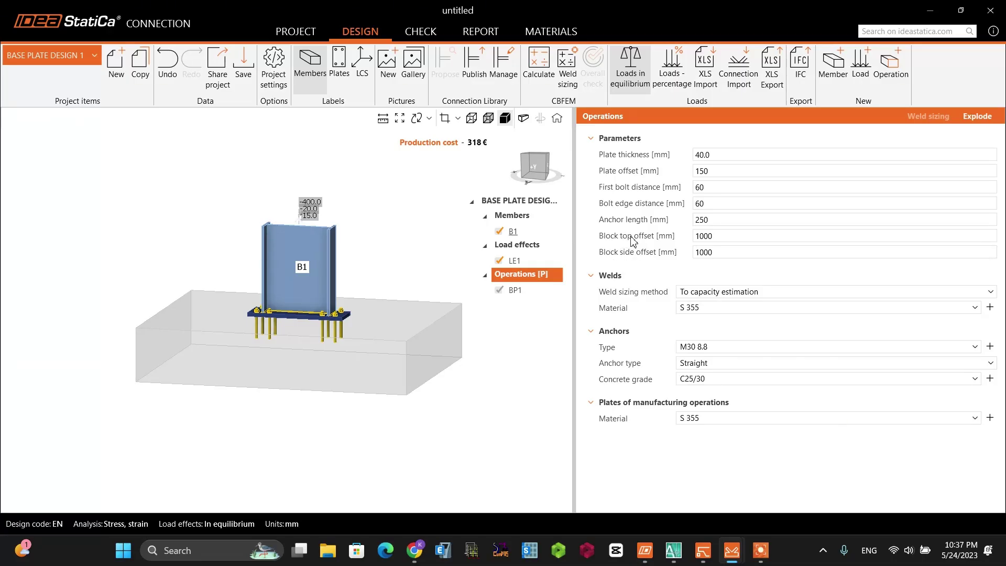
Step: Explode the parametric template of the operations so that the base plate can be edited individually
{"action": "scroll", "coordinate": [365, 326], "scroll_direction": "up", "scroll_amount": 2}
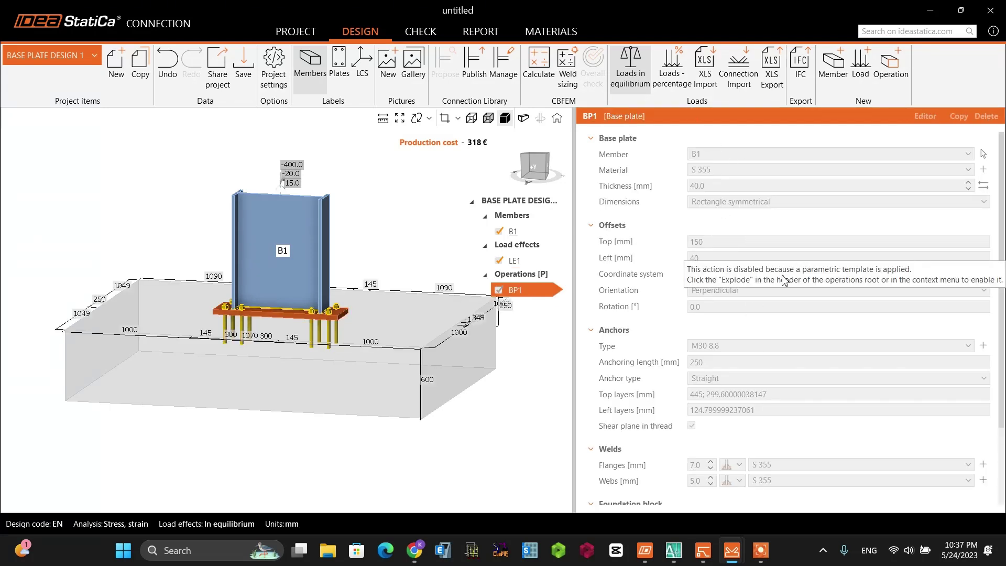
{"action": "left_click", "coordinate": [527, 274]}
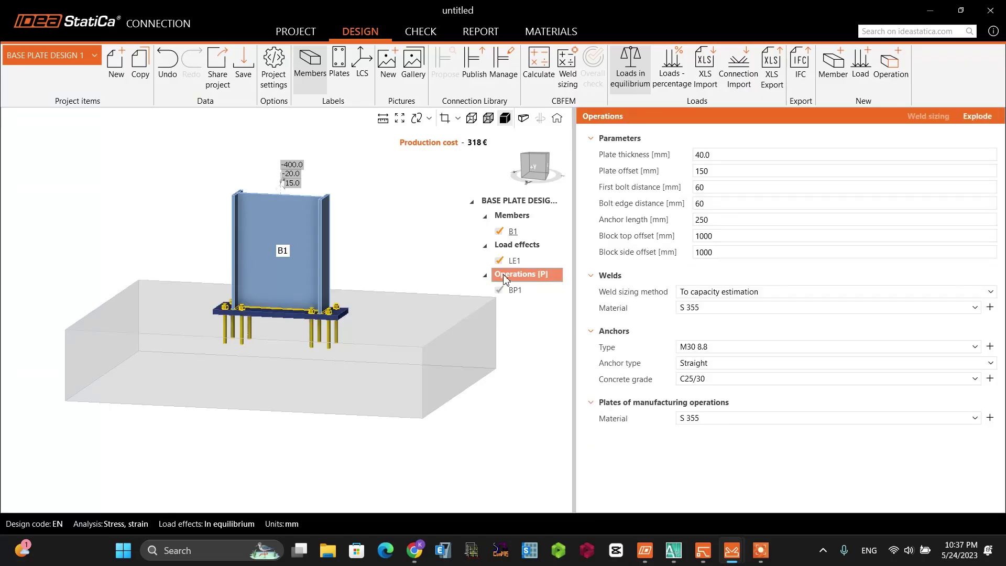
{"action": "right_click", "coordinate": [535, 280]}
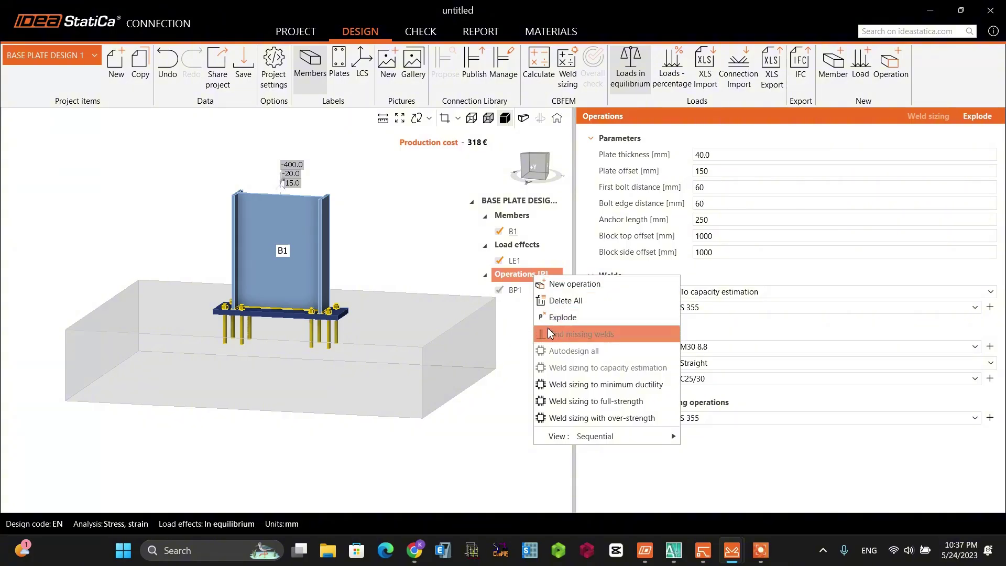
{"action": "left_click", "coordinate": [566, 318]}
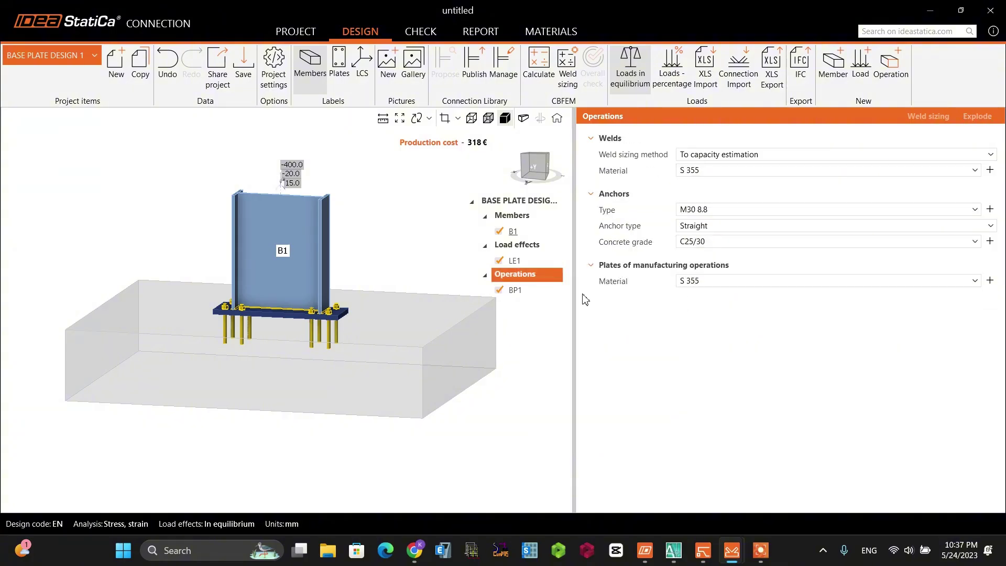
Step: Set the anchoring length of base plate BP1 to 900 mm
{"action": "left_click", "coordinate": [516, 290]}
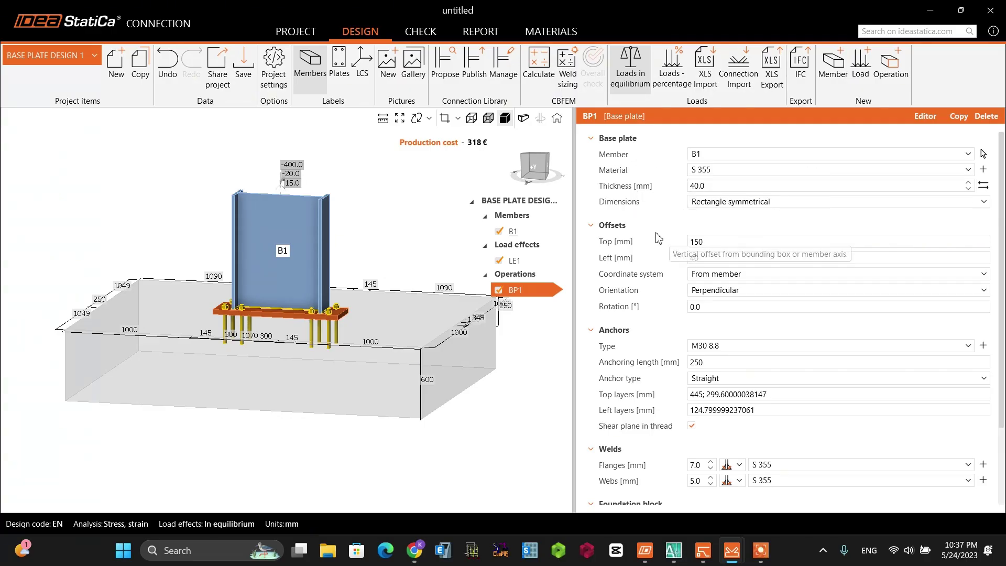
{"action": "scroll", "coordinate": [678, 272], "scroll_direction": "down", "scroll_amount": 1}
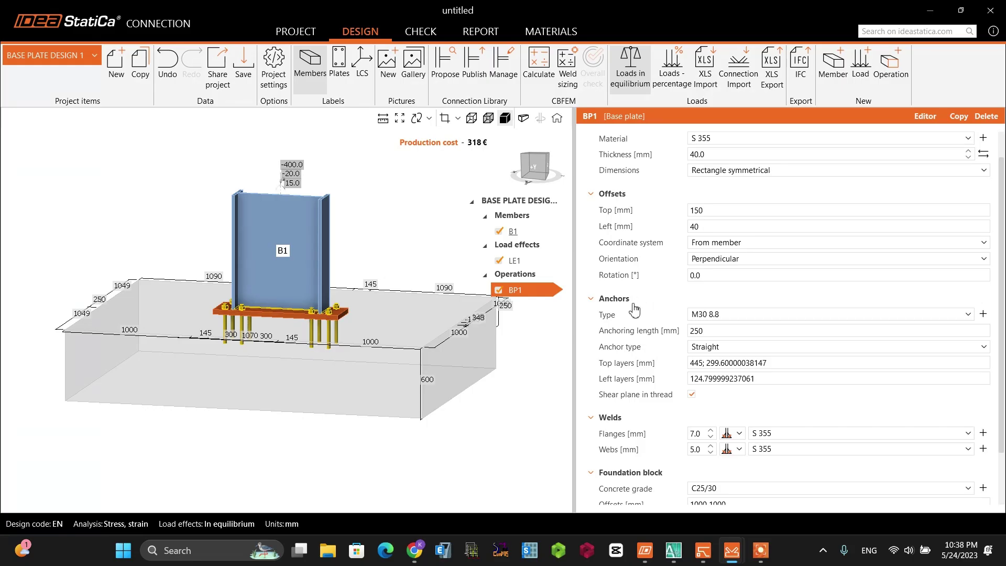
{"action": "scroll", "coordinate": [648, 300], "scroll_direction": "down", "scroll_amount": 1}
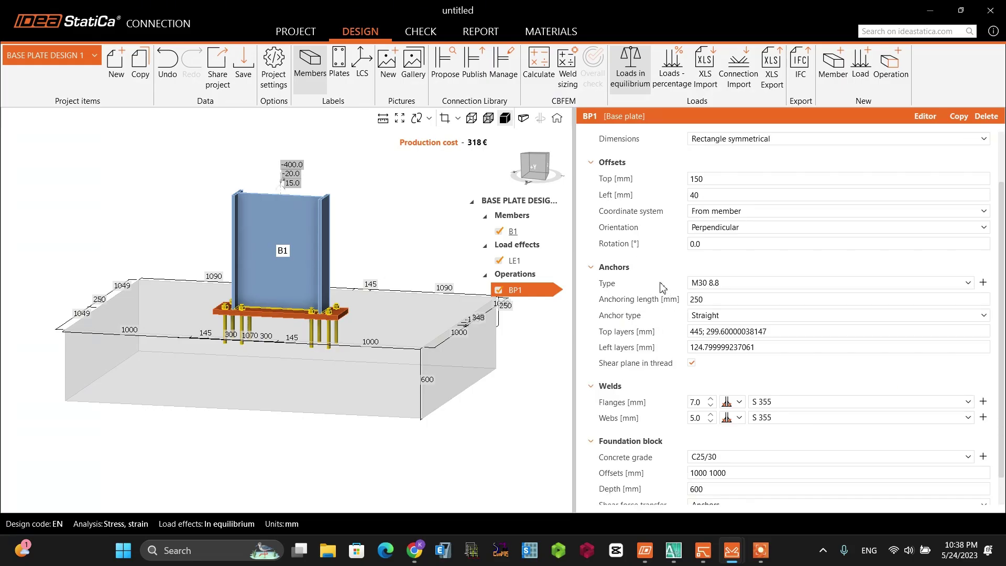
{"action": "left_click", "coordinate": [709, 303]}
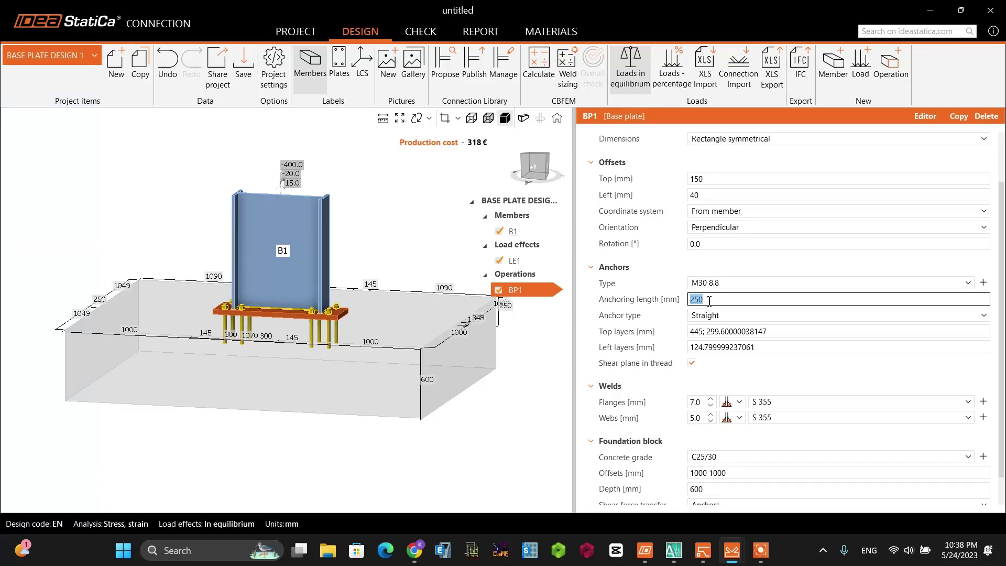
{"action": "type", "text": "900"}
{"action": "key", "text": "Tab"}
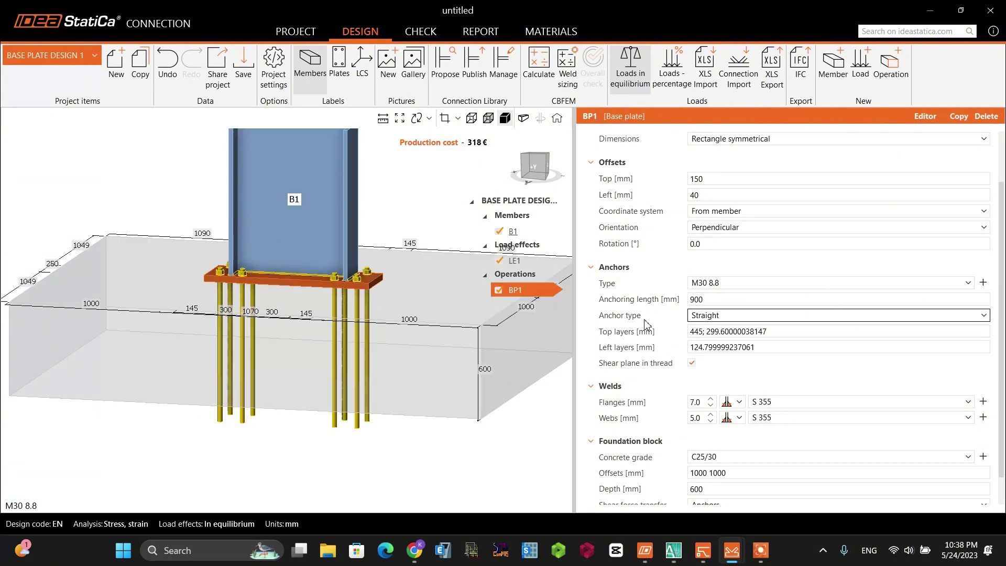
Step: Try the circular washer plate as the anchor type of BP1 and settle on Hook
{"action": "left_click", "coordinate": [731, 319]}
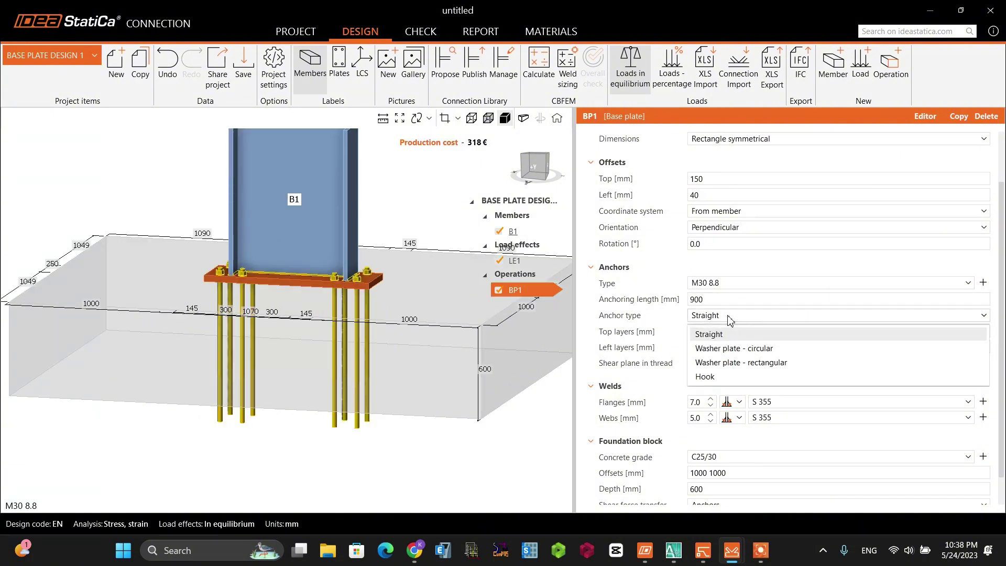
{"action": "left_click", "coordinate": [732, 349]}
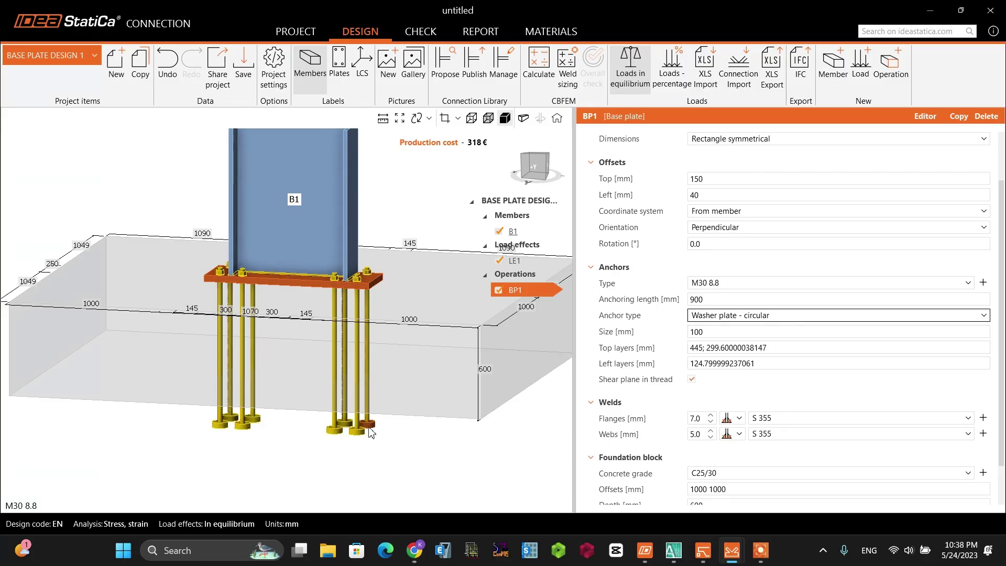
{"action": "left_click", "coordinate": [704, 315]}
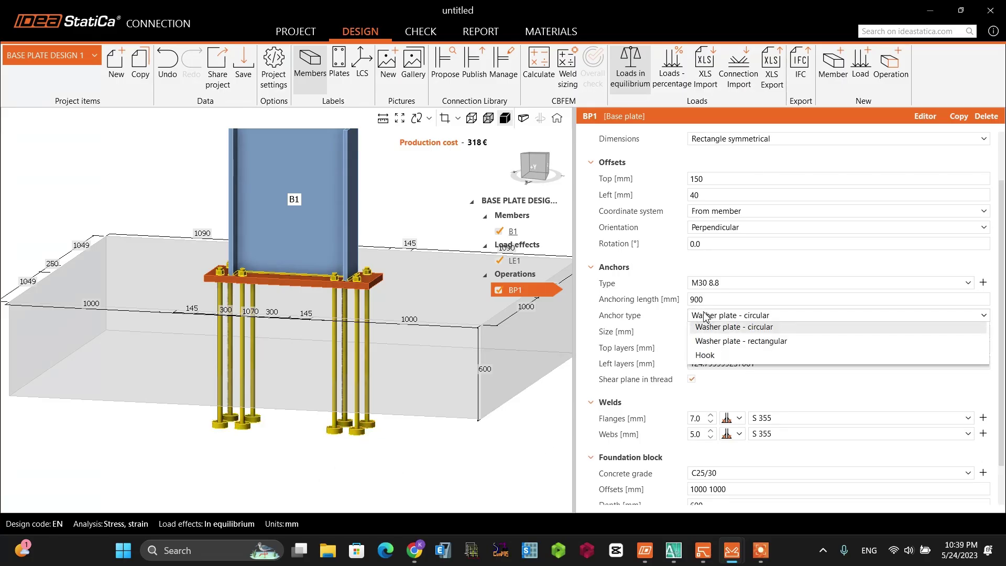
{"action": "left_click", "coordinate": [703, 316]}
{"action": "left_click", "coordinate": [704, 316]}
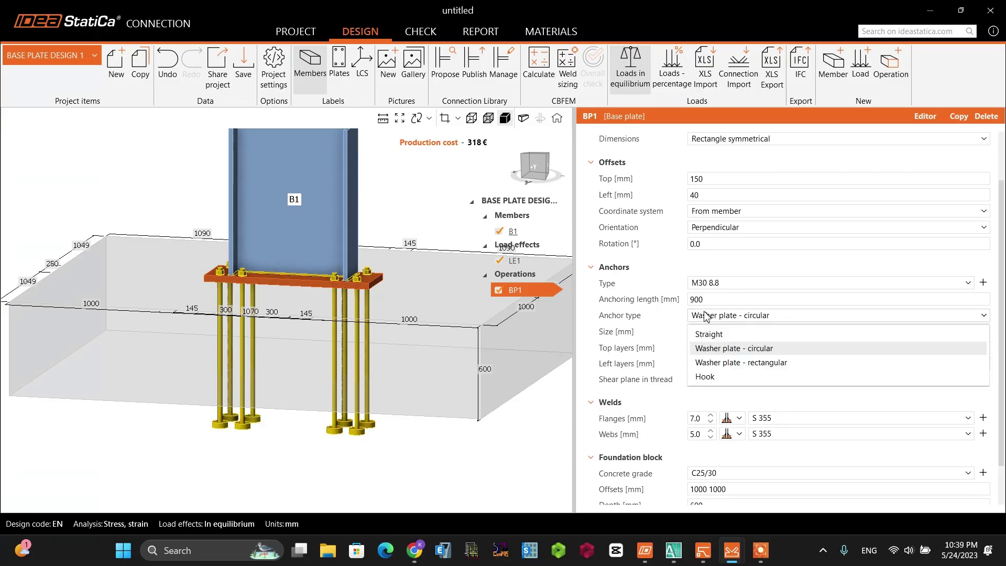
{"action": "left_click", "coordinate": [694, 377]}
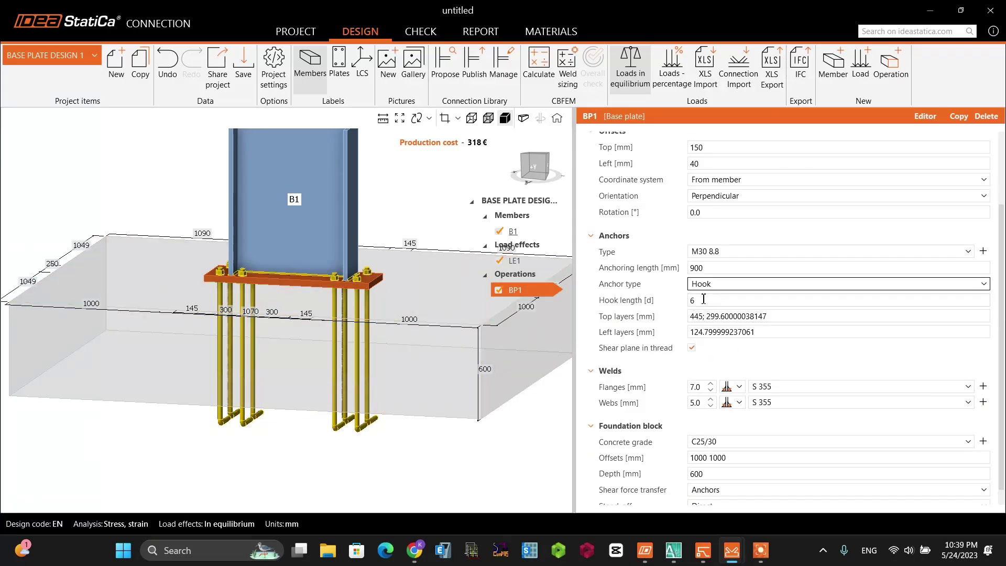
Step: Set the flange and web weld sizes of BP1 to 6.0 mm each
{"action": "scroll", "coordinate": [749, 299], "scroll_direction": "down", "scroll_amount": 1}
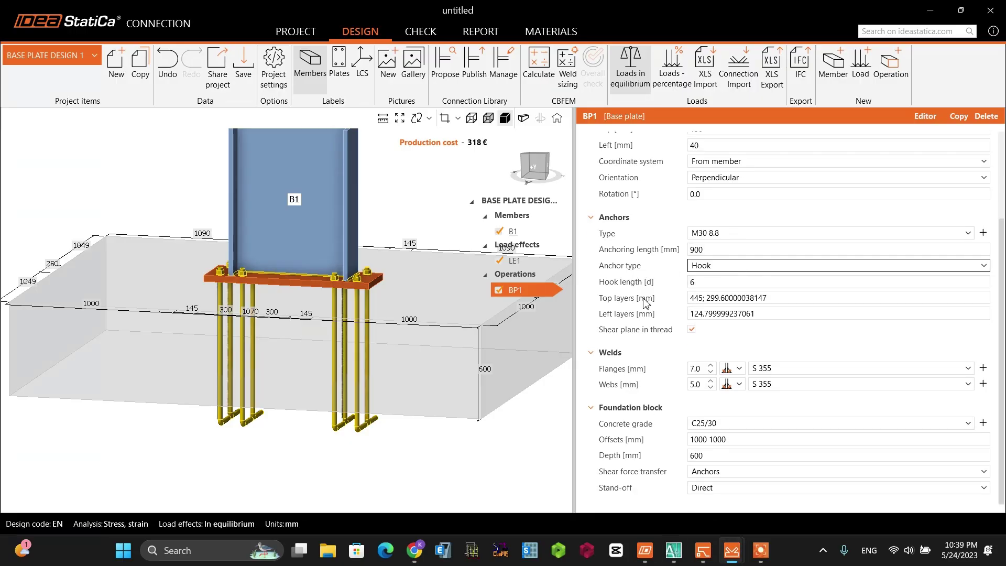
{"action": "left_click", "coordinate": [711, 372]}
{"action": "left_click", "coordinate": [711, 372]}
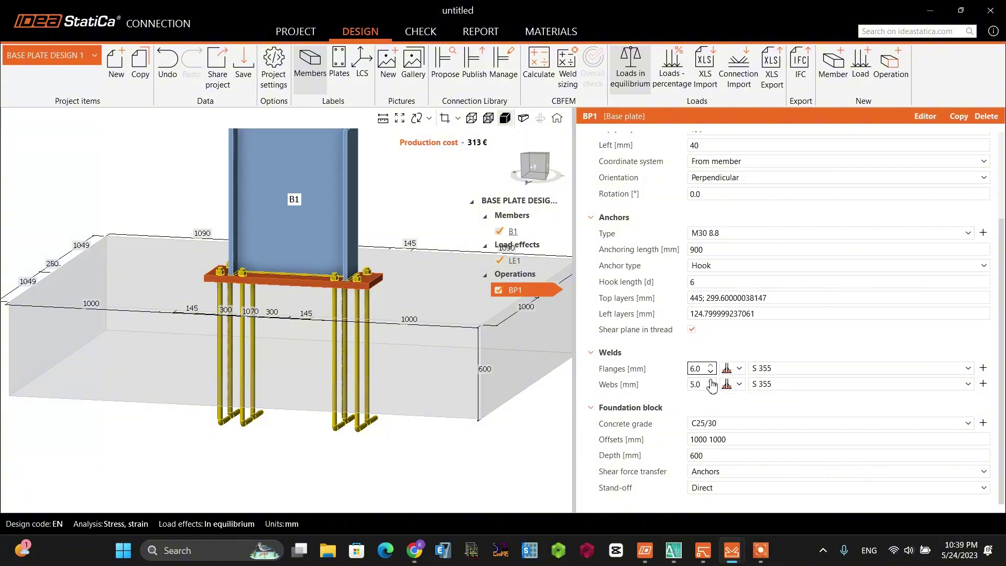
{"action": "left_click", "coordinate": [711, 380]}
{"action": "left_click", "coordinate": [711, 380]}
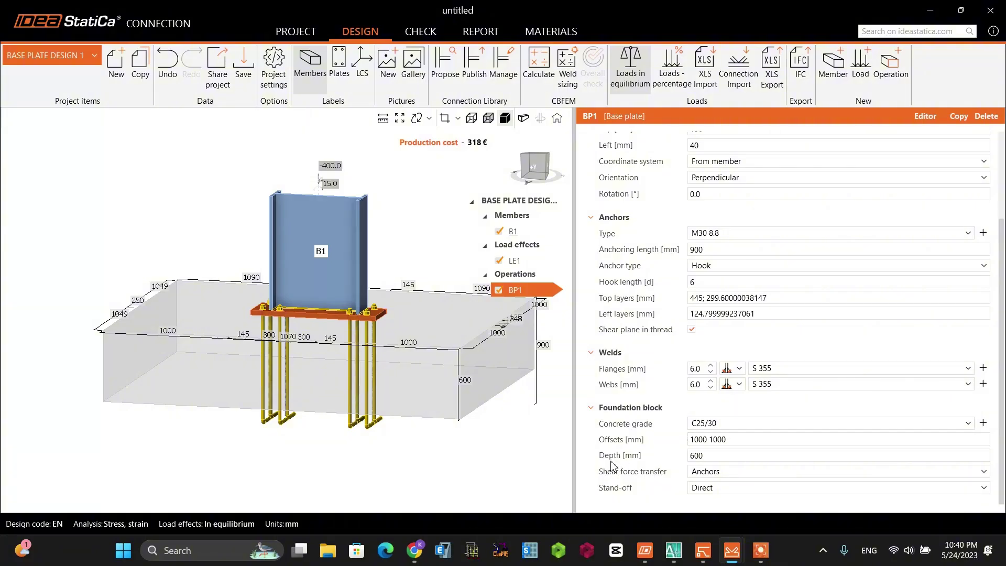
Step: Set the foundation block depth to 2500 mm with shear force transfer through Anchors
{"action": "left_click", "coordinate": [715, 459]}
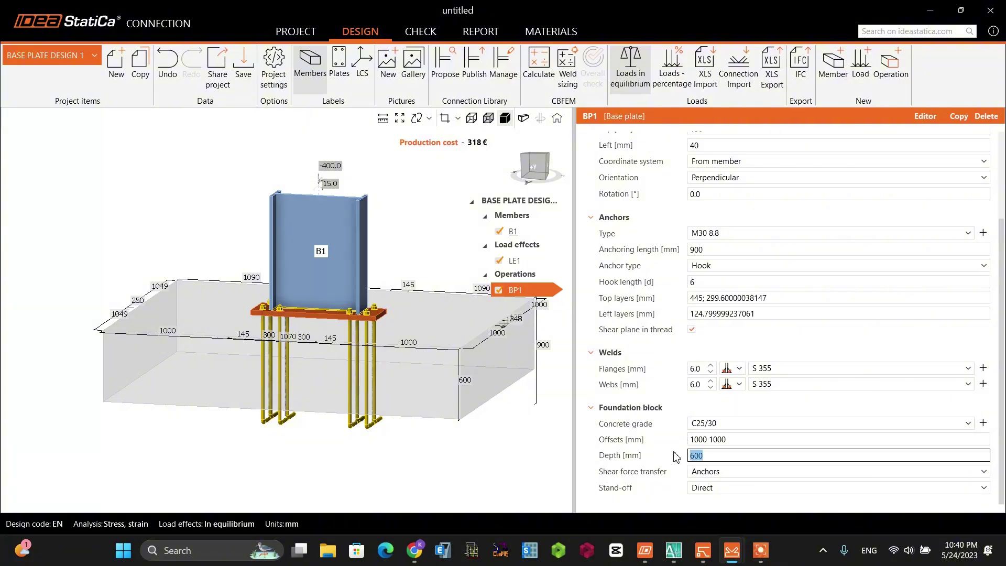
{"action": "type", "text": "25002"}
{"action": "key", "text": "BackSpace"}
{"action": "left_click", "coordinate": [712, 471]}
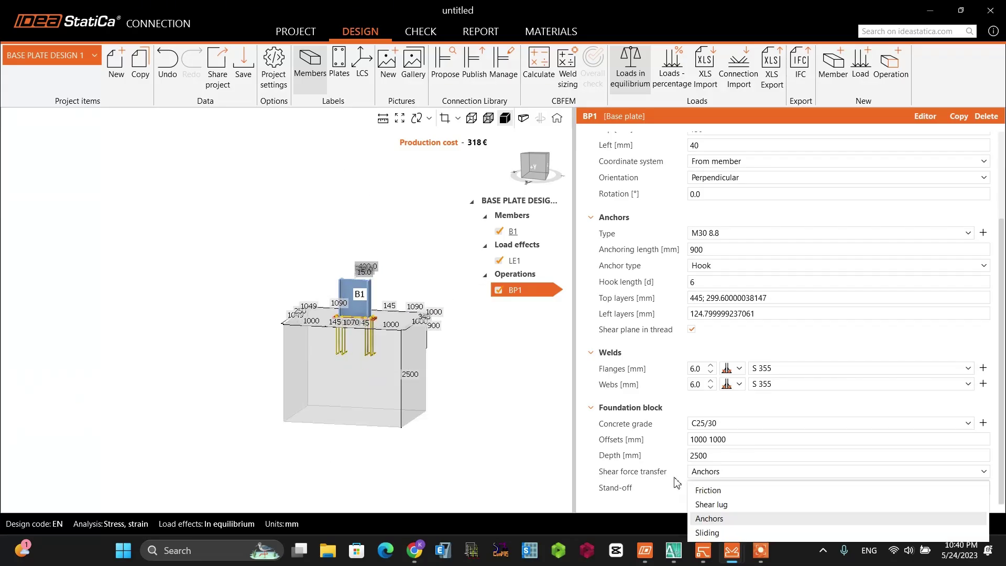
{"action": "left_click", "coordinate": [713, 469]}
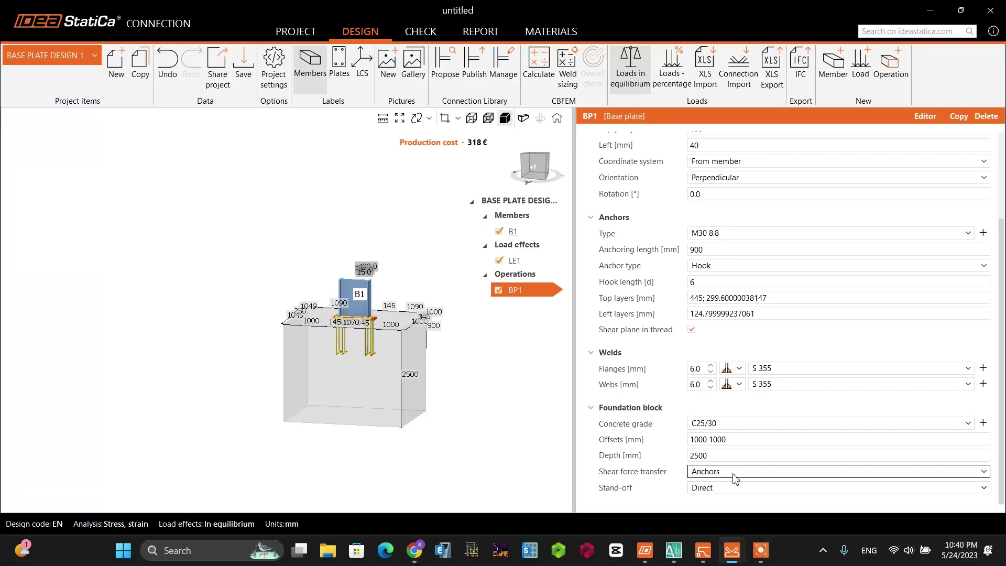
{"action": "left_click", "coordinate": [730, 471]}
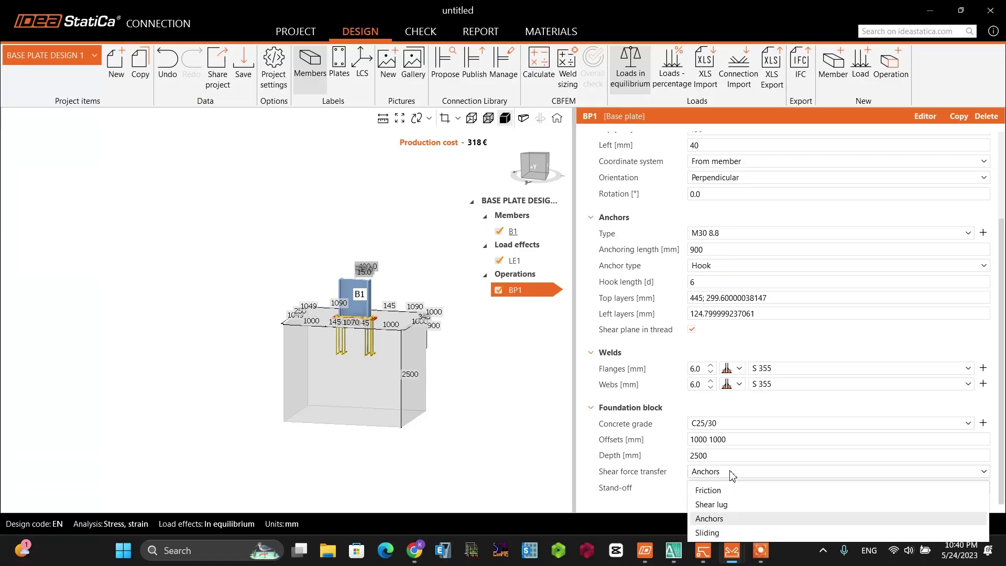
{"action": "left_click", "coordinate": [718, 519]}
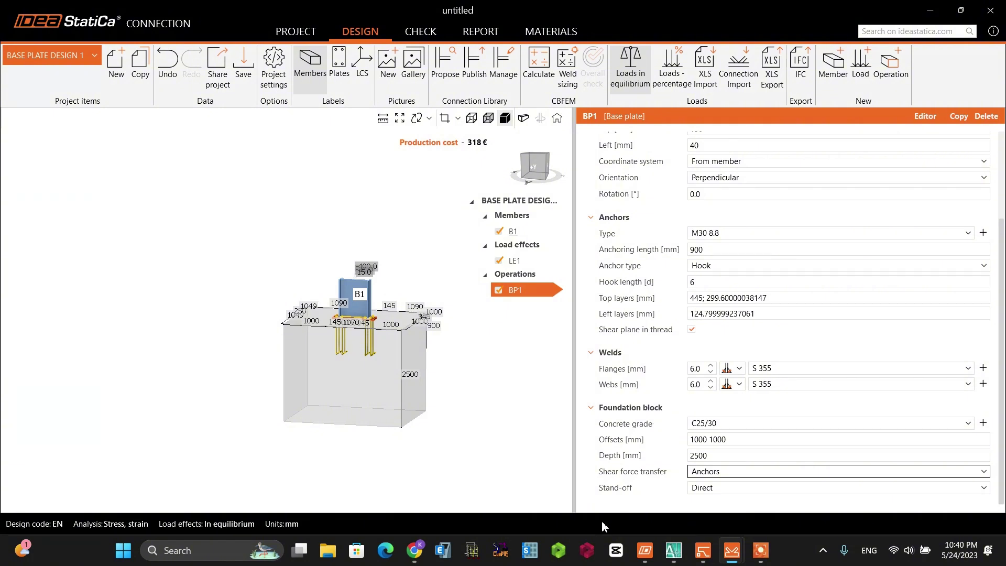
Step: Try a mortar joint as the foundation block's stand-off and undo the change
{"action": "scroll", "coordinate": [367, 340], "scroll_direction": "up", "scroll_amount": 5}
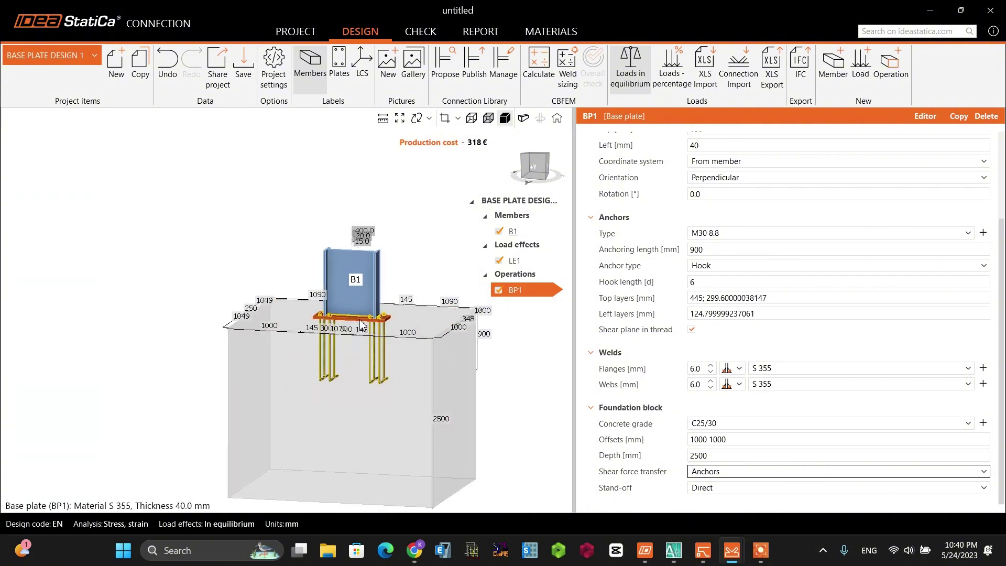
{"action": "left_click", "coordinate": [726, 488]}
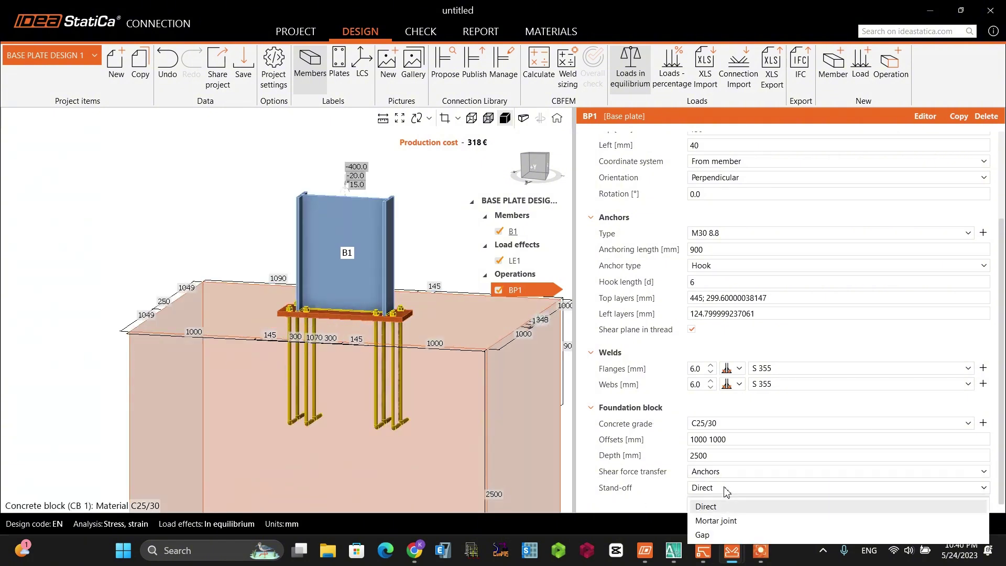
{"action": "left_click", "coordinate": [716, 520]}
{"action": "key", "text": "ctrl+z"}
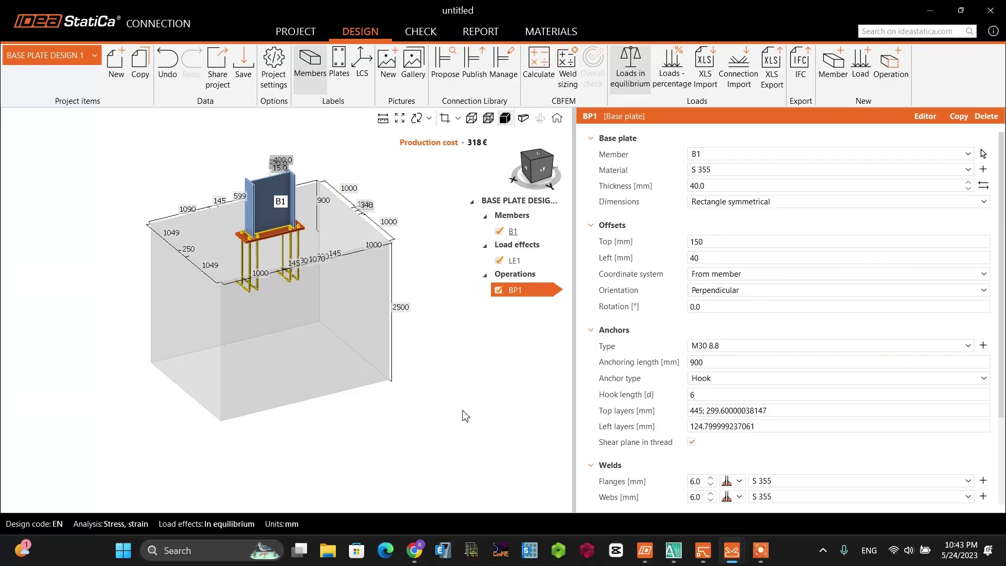
Step: View the base plate and its foundation block from above to examine their layout and dimensions
{"action": "left_click", "coordinate": [543, 172]}
{"action": "left_click", "coordinate": [543, 173]}
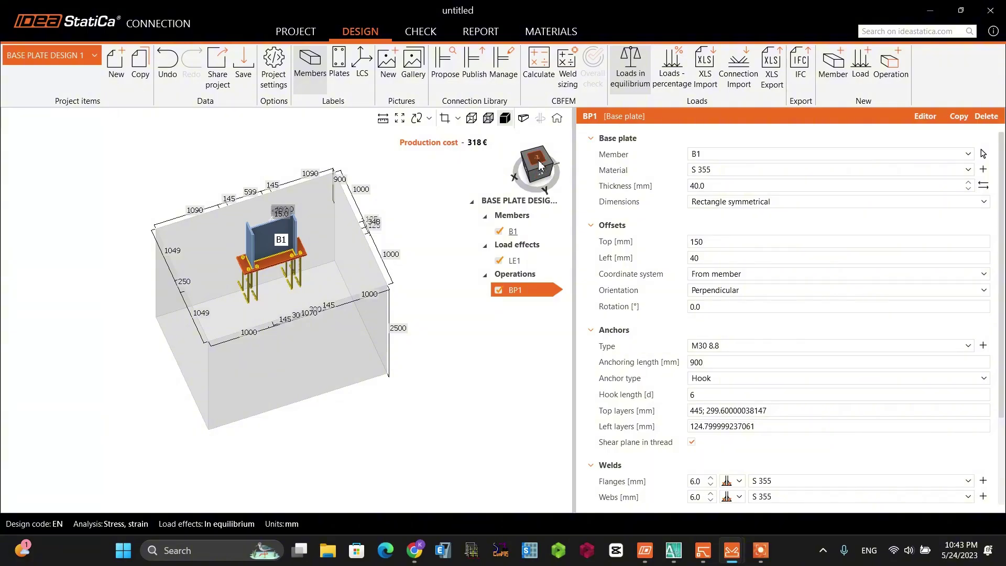
{"action": "scroll", "coordinate": [251, 297], "scroll_direction": "up", "scroll_amount": 2}
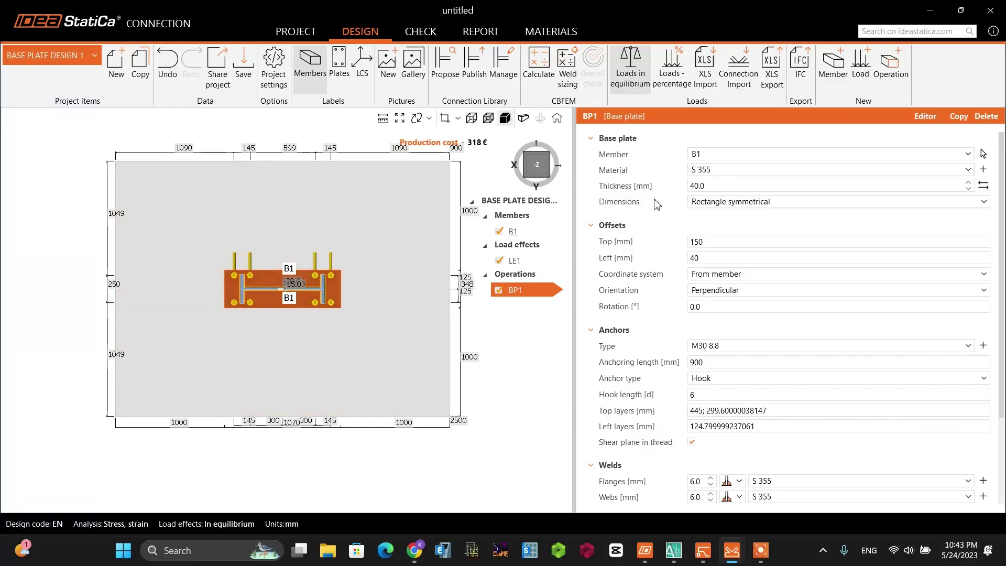
Step: Set the base plate's top offset to 200 mm and its left offset to 100 mm
{"action": "scroll", "coordinate": [232, 289], "scroll_direction": "up", "scroll_amount": 2}
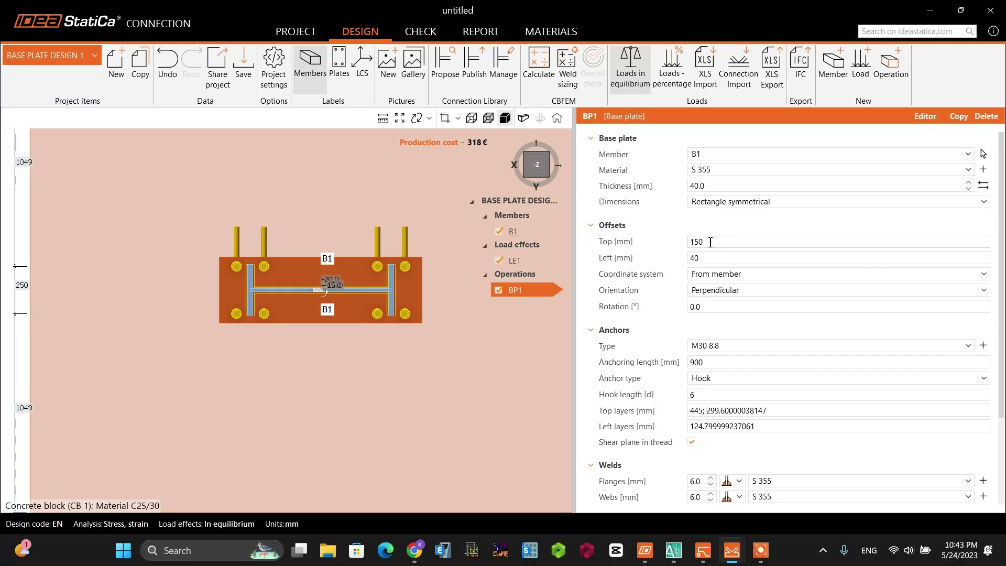
{"action": "left_click", "coordinate": [713, 241]}
{"action": "type", "text": "200"}
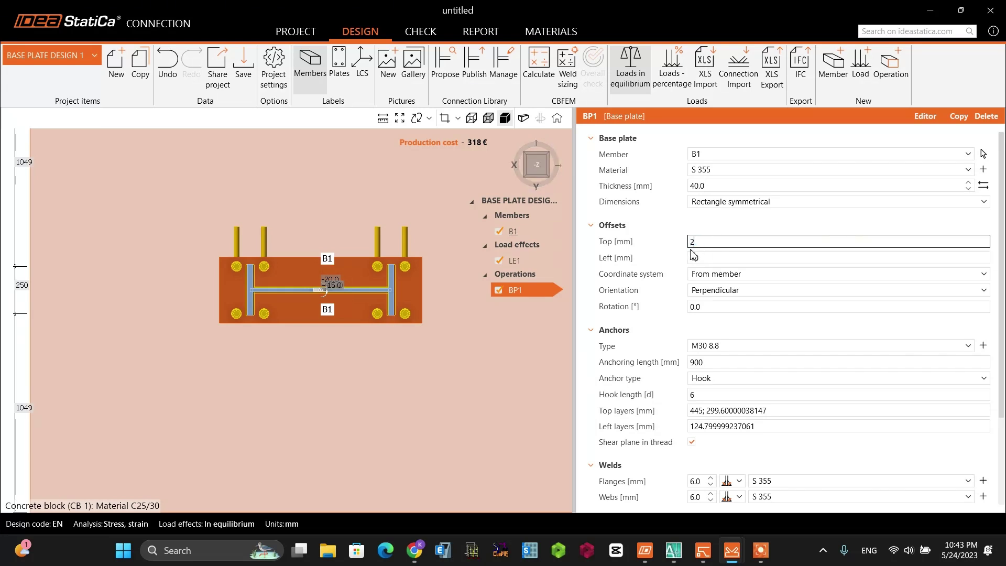
{"action": "left_click", "coordinate": [727, 257]}
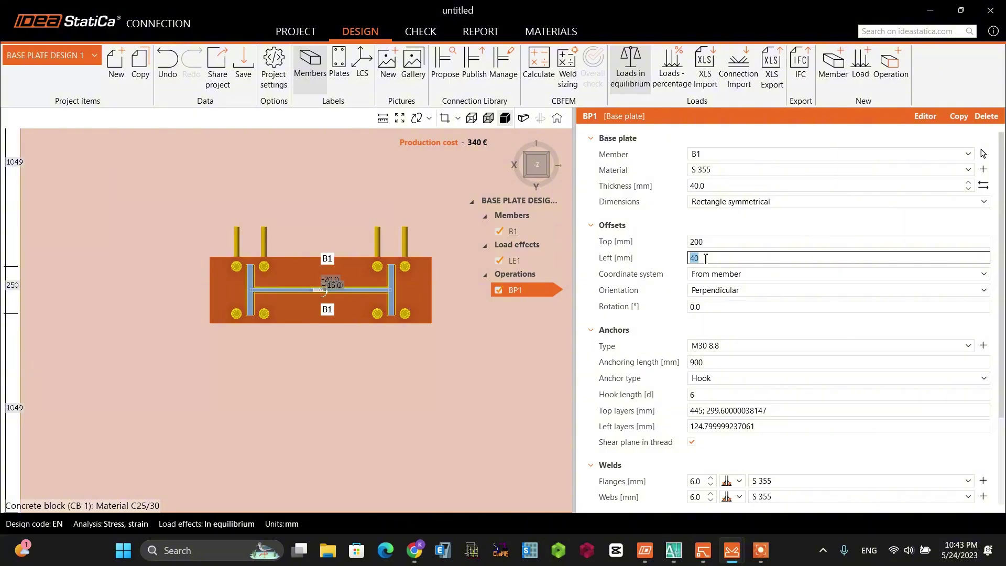
{"action": "type", "text": "100"}
{"action": "left_click", "coordinate": [712, 241]}
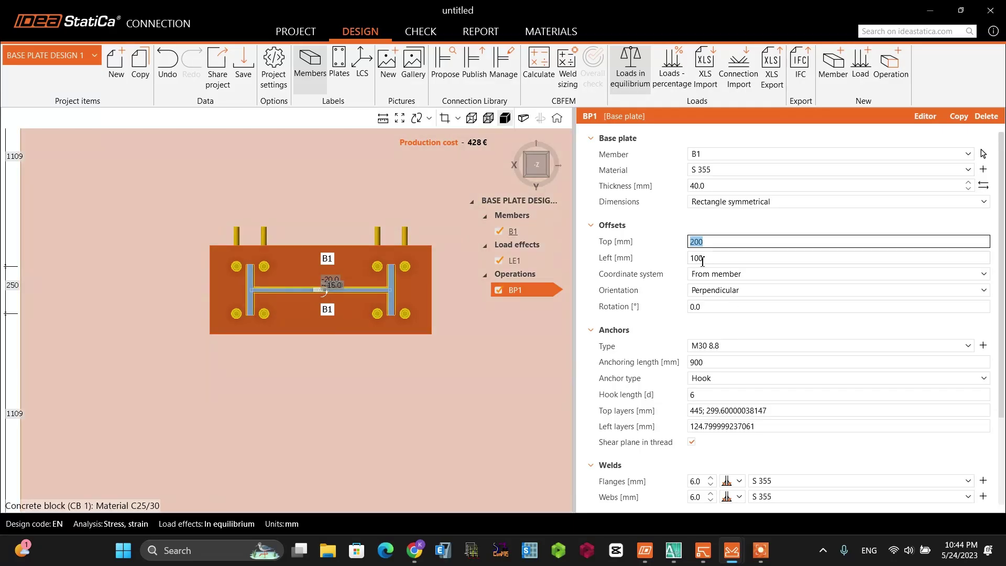
Step: Increase the base plate's left offset to 150 mm
{"action": "left_click", "coordinate": [701, 259]}
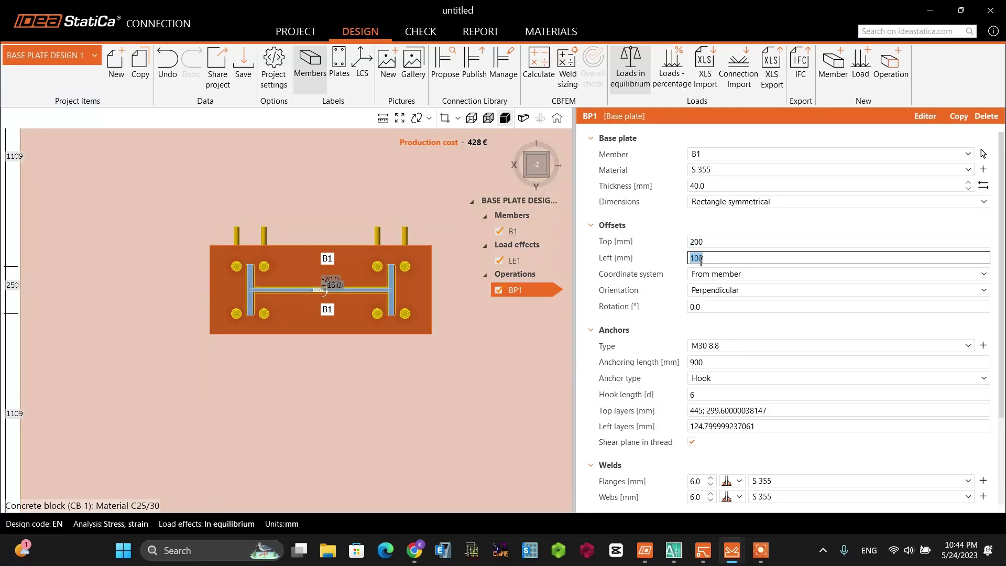
{"action": "key", "text": "BackSpace"}
{"action": "type", "text": "5"}
{"action": "key", "text": "BackSpace"}
{"action": "type", "text": "150"}
{"action": "key", "text": "shift+Tab"}
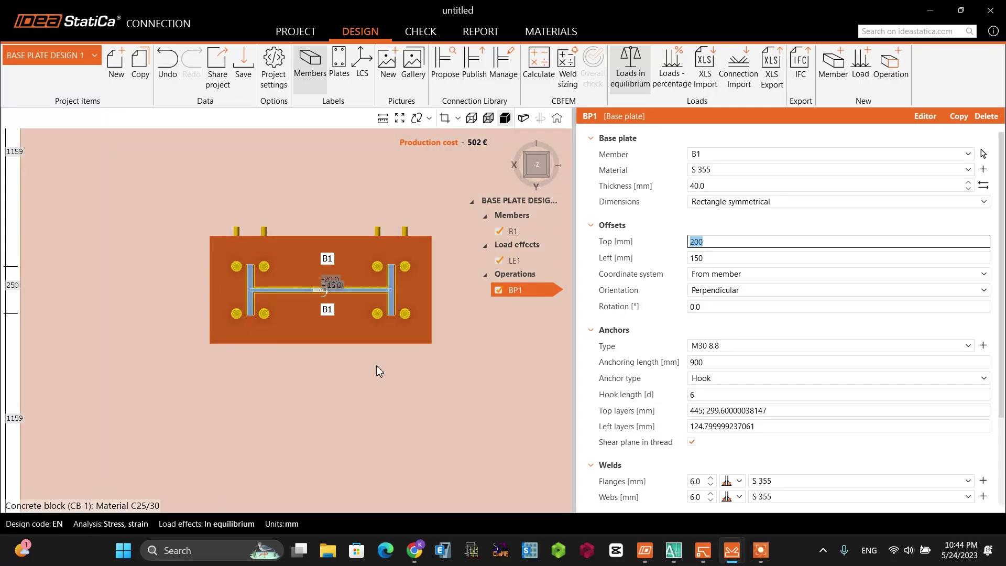
Step: Add a central pair of anchors to the base plate by including 0 mm in the top anchor layers
{"action": "scroll", "coordinate": [275, 316], "scroll_direction": "down", "scroll_amount": 2}
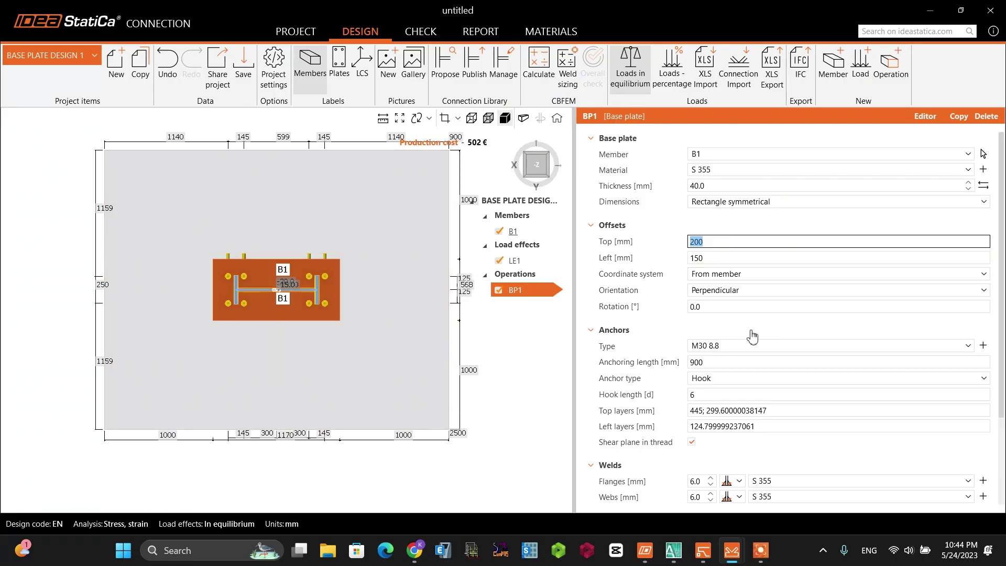
{"action": "scroll", "coordinate": [268, 311], "scroll_direction": "up", "scroll_amount": 1}
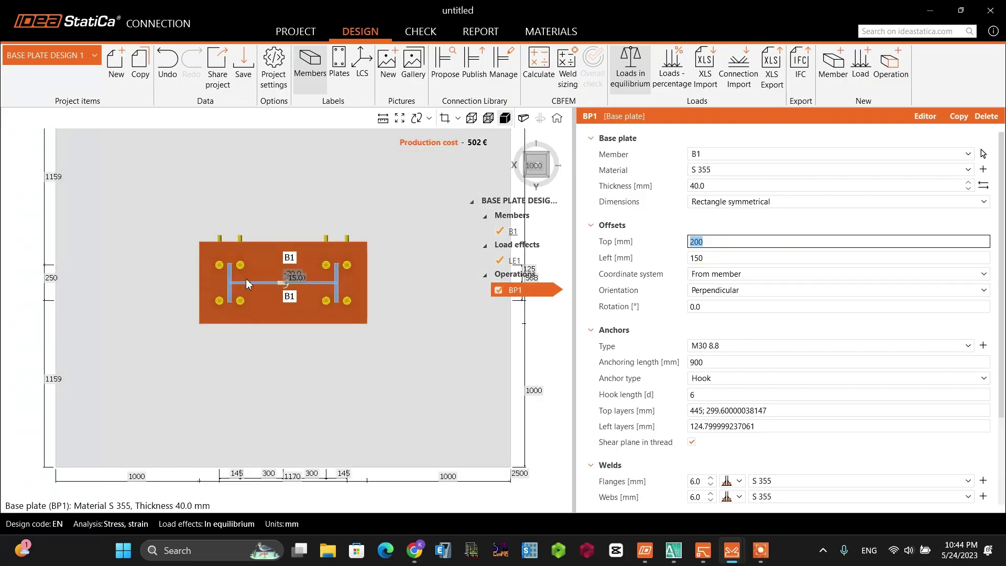
{"action": "scroll", "coordinate": [243, 278], "scroll_direction": "up", "scroll_amount": 1}
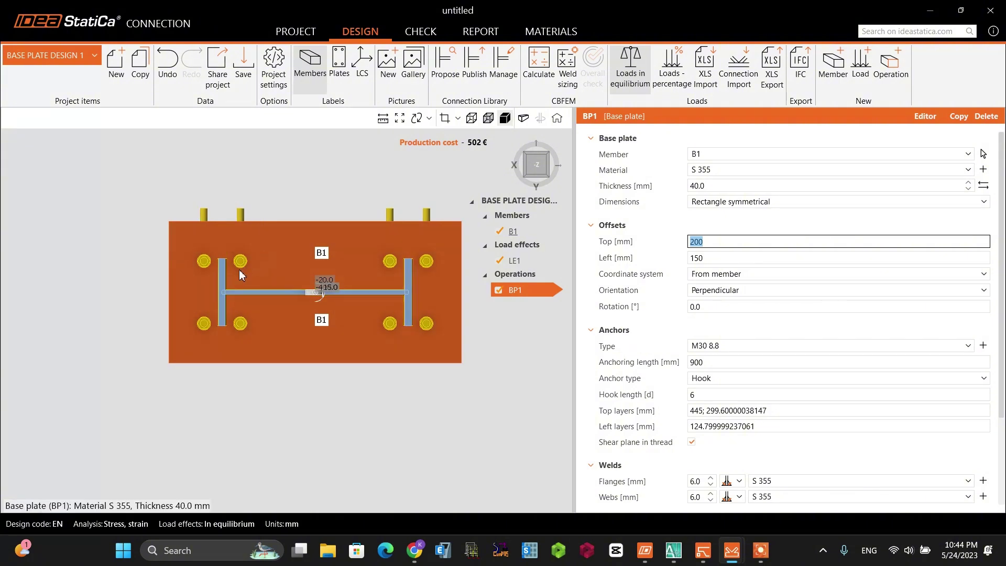
{"action": "scroll", "coordinate": [292, 308], "scroll_direction": "up", "scroll_amount": 1}
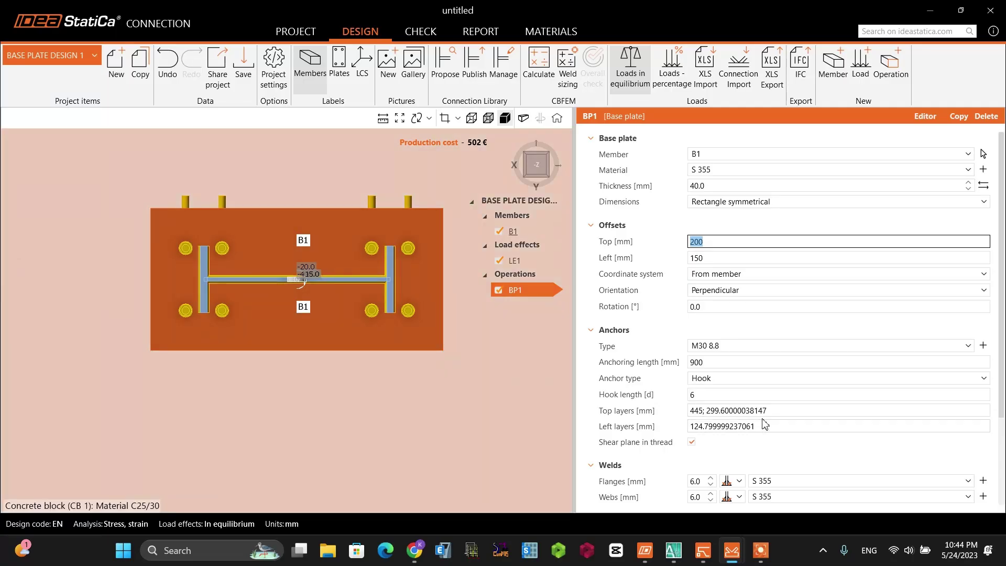
{"action": "left_click", "coordinate": [770, 410]}
{"action": "left_click", "coordinate": [770, 410]}
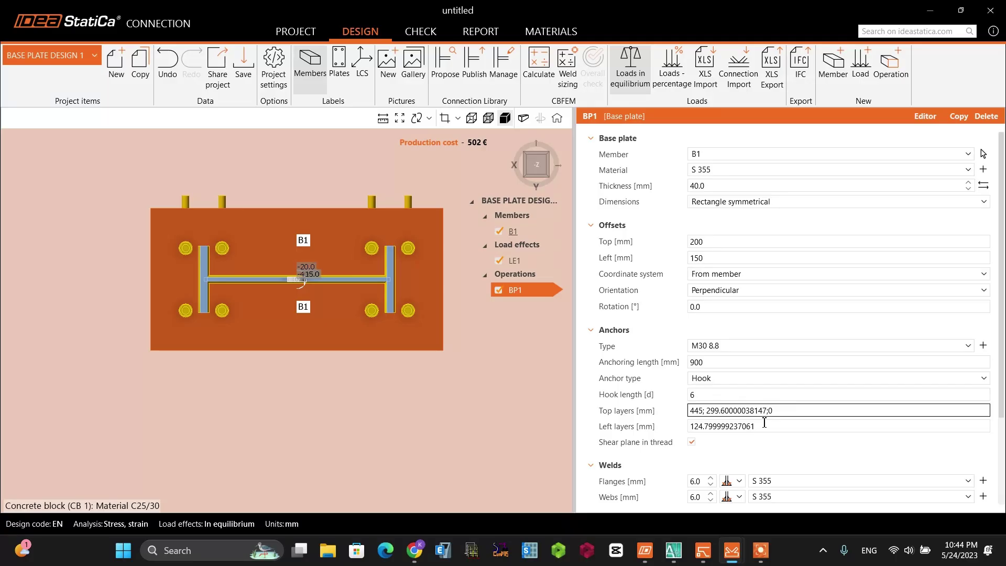
{"action": "type", "text": ";0"}
{"action": "left_click", "coordinate": [773, 426]}
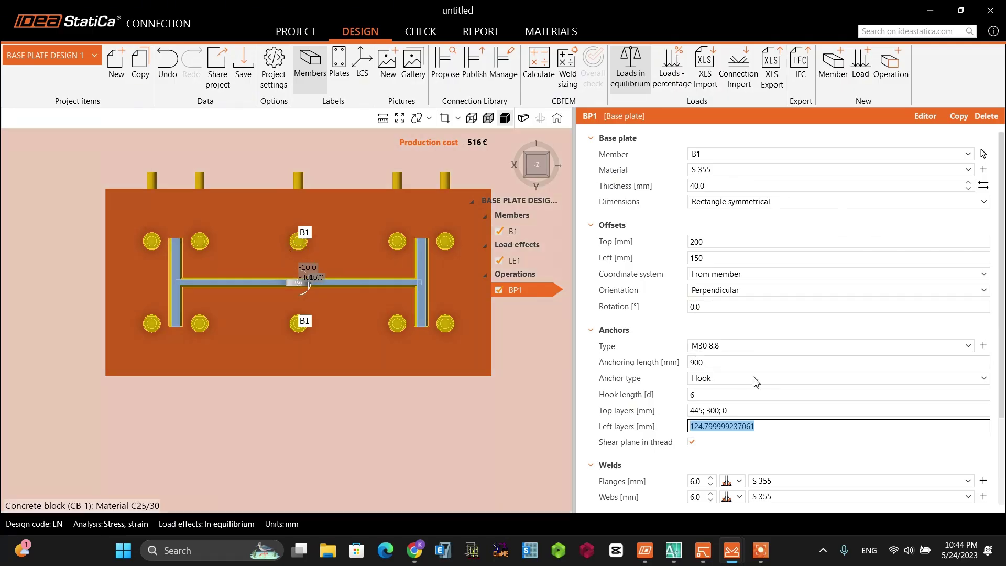
{"action": "left_click", "coordinate": [748, 411]}
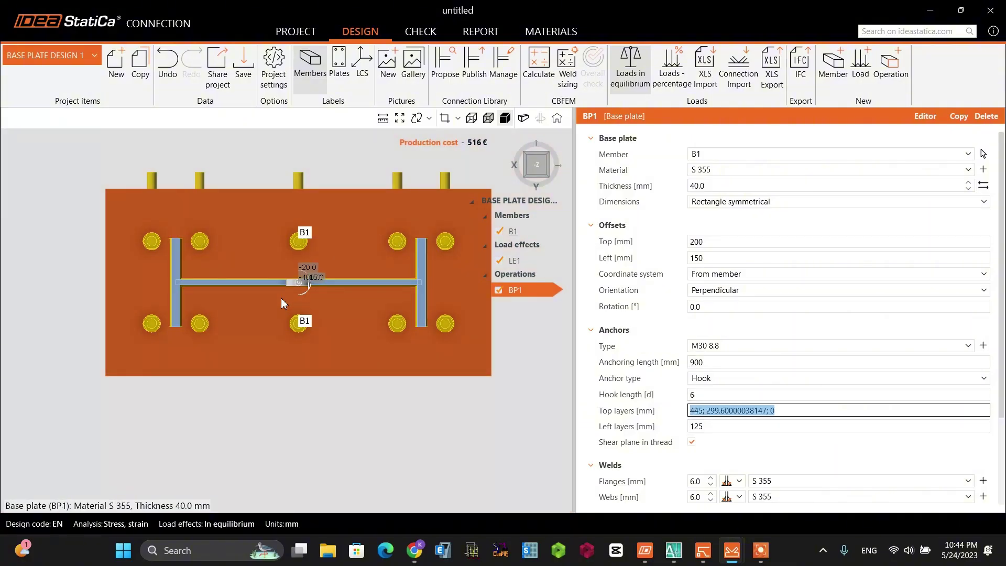
{"action": "left_click", "coordinate": [280, 302]}
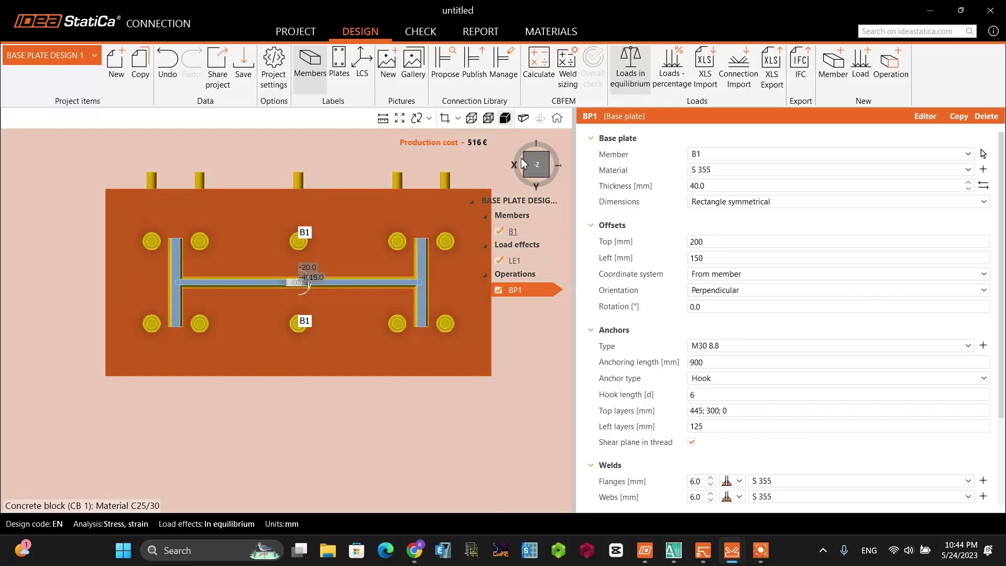
Step: Calculate the base plate connection to run its stress, strain and code checks
{"action": "left_click", "coordinate": [543, 172]}
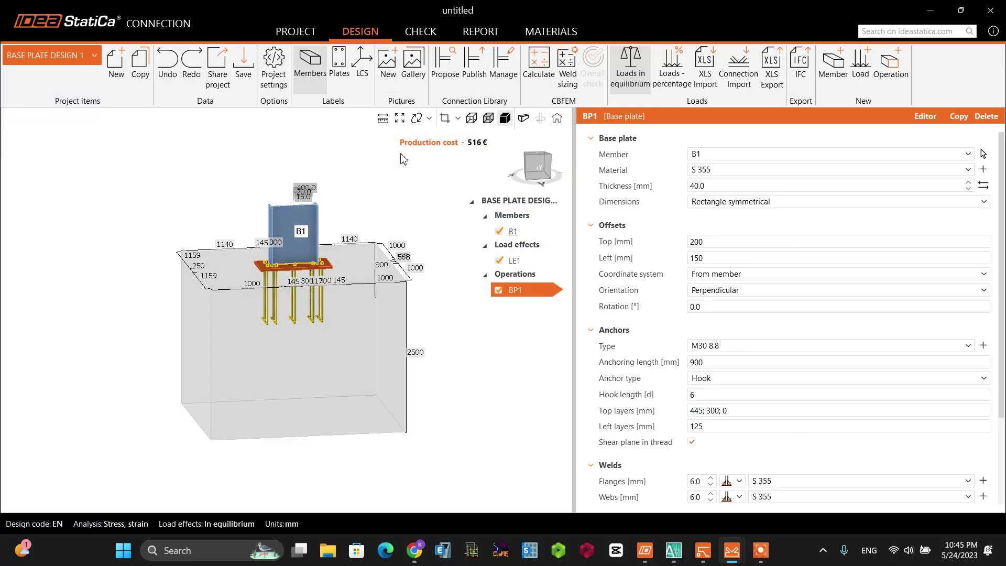
{"action": "left_click", "coordinate": [420, 32]}
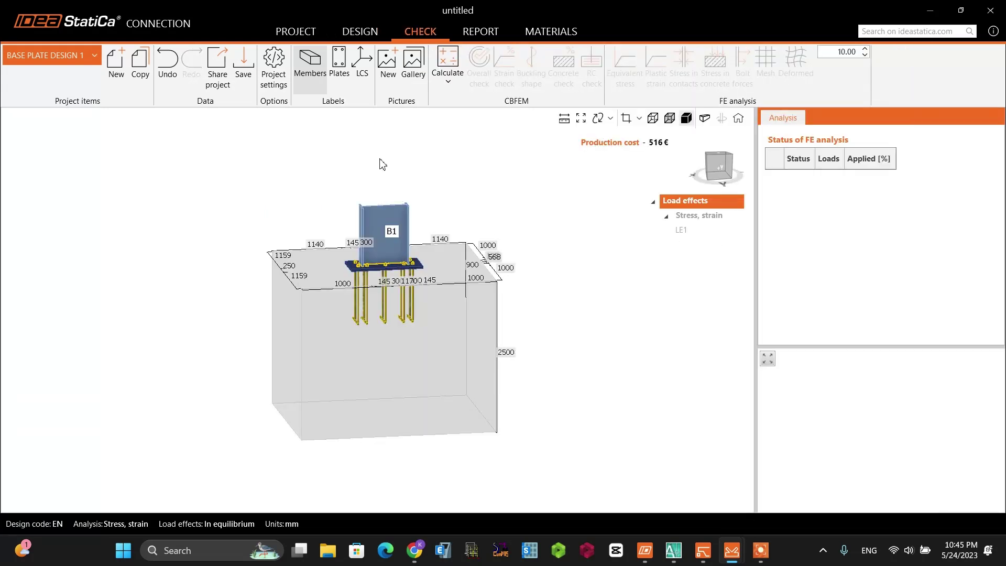
{"action": "left_click", "coordinate": [446, 59]}
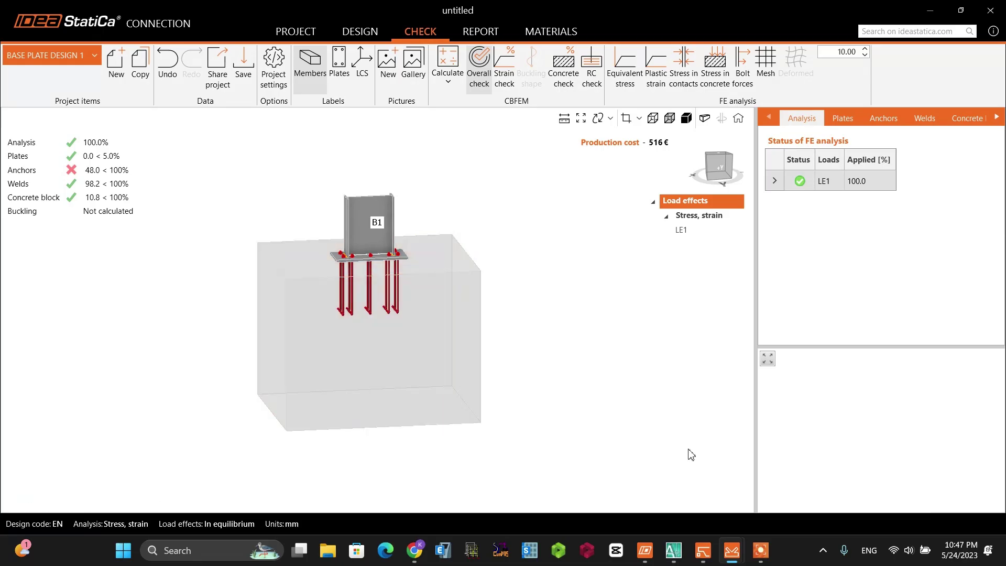
Step: Switch to IDEA StatiCa Detail to view the reinforced pedestal footing model, and return to the Connection project
{"action": "left_click", "coordinate": [703, 550]}
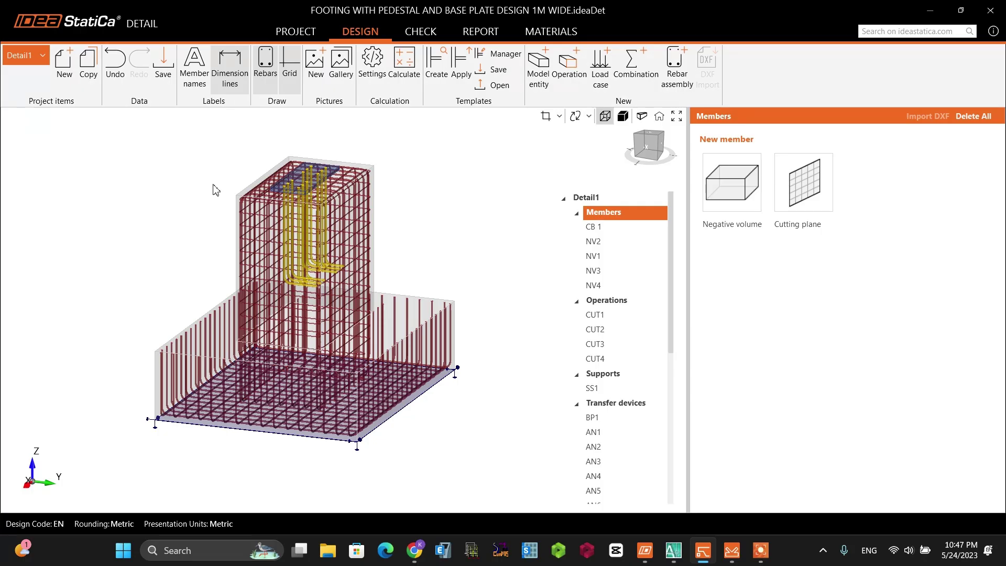
{"action": "key", "text": "alt+Tab"}
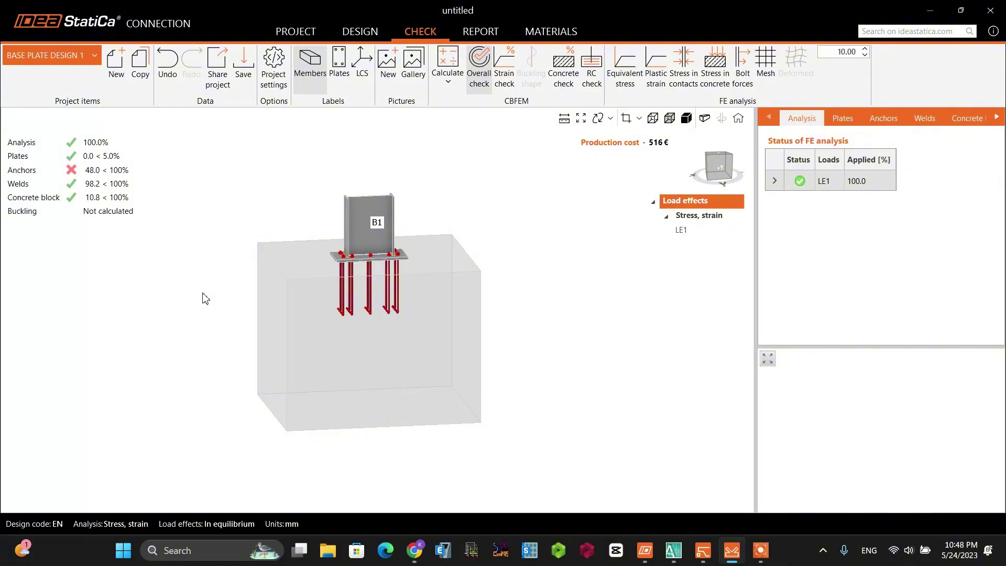
Step: Start the RC check of the foundation block and save its Detail project over FOOTING WITH PEDESTAL AND BASE PLATE DESIGN TUTOR
{"action": "left_click", "coordinate": [592, 77]}
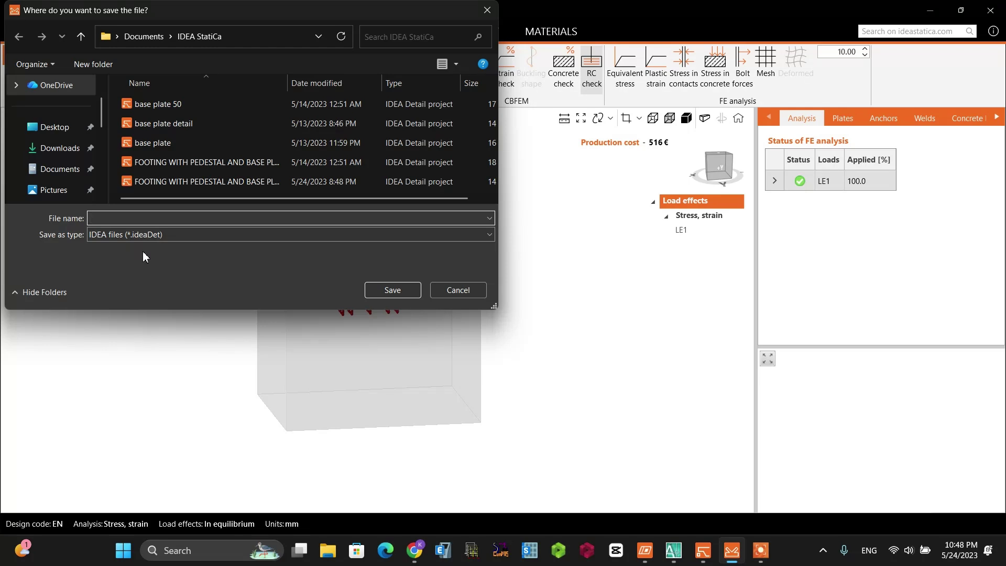
{"action": "left_click", "coordinate": [173, 162]}
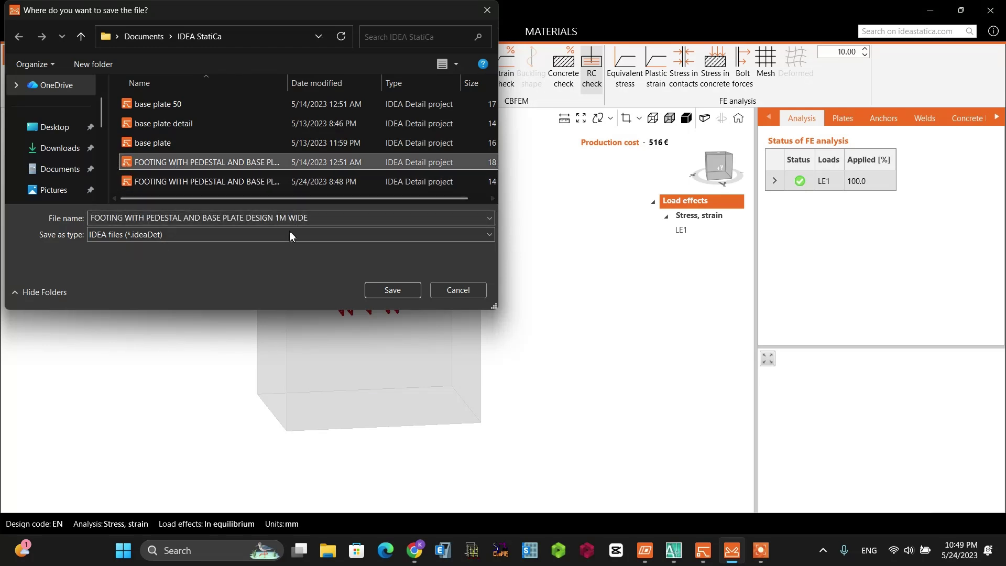
{"action": "left_click", "coordinate": [241, 181]}
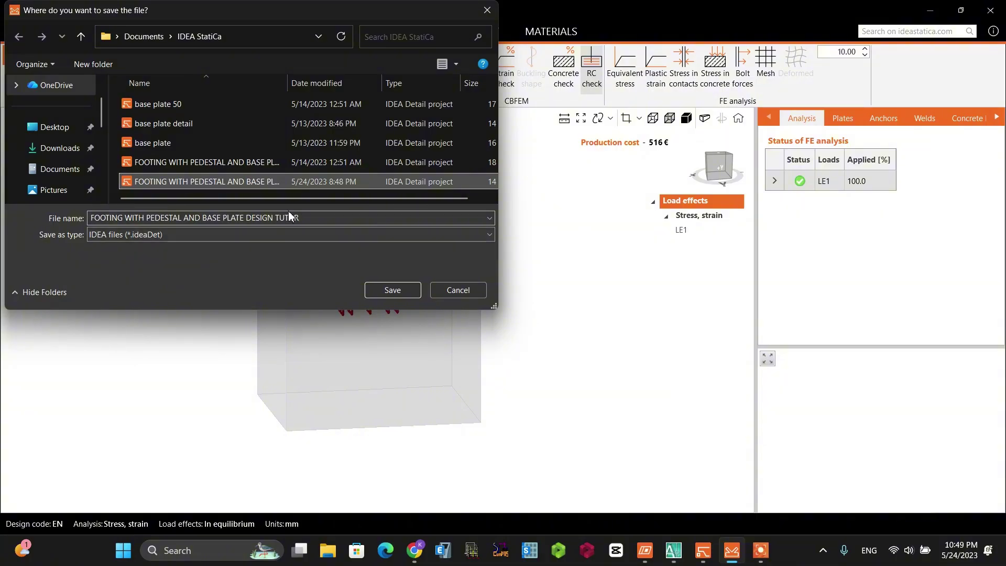
{"action": "left_click", "coordinate": [392, 291]}
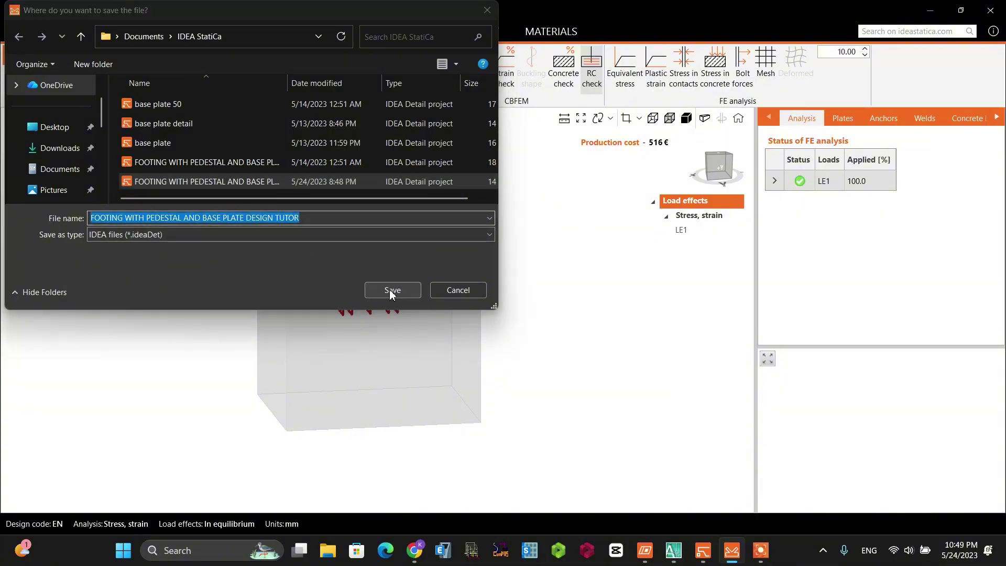